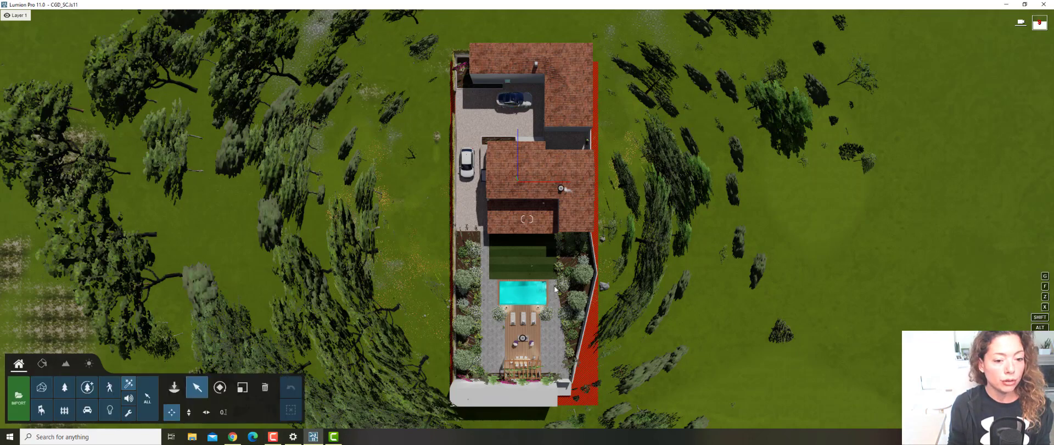
Reopen the Orthographic View effect on photo 43 and compare the image with the effect switched off and on
mouse_move(1048, 327)
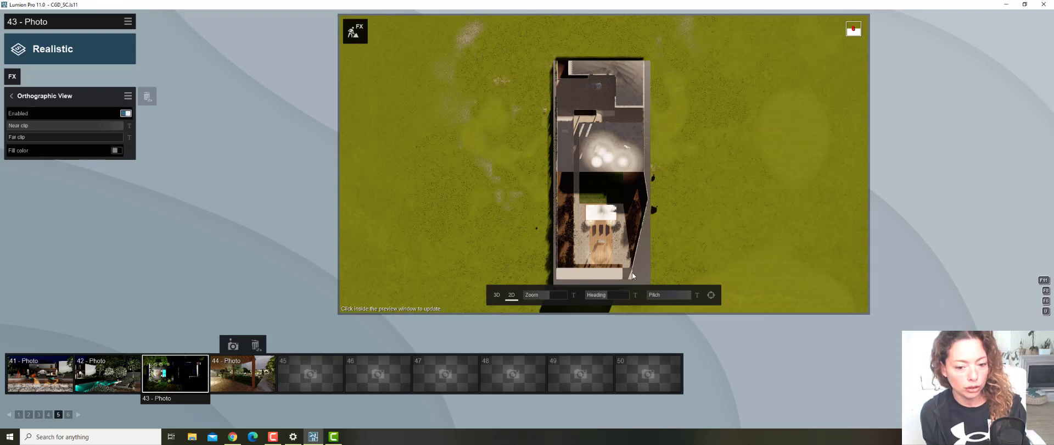
mouse_move(53, 129)
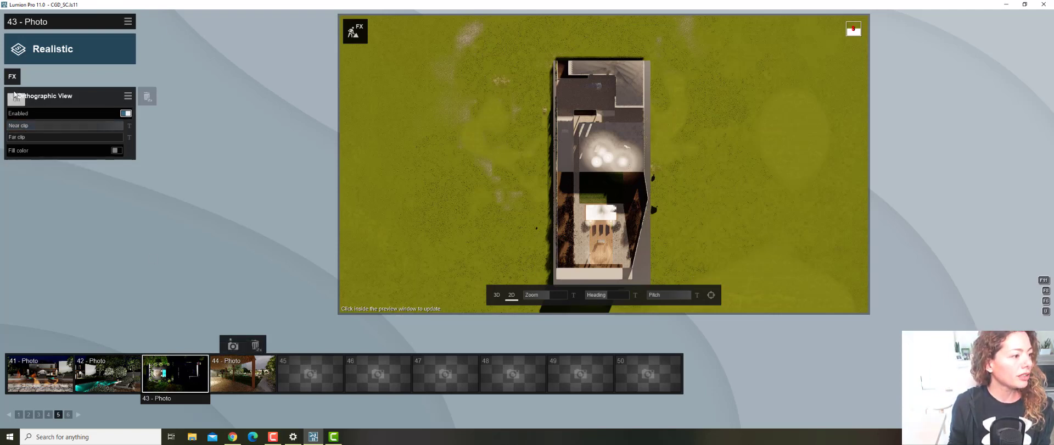
left_click(11, 95)
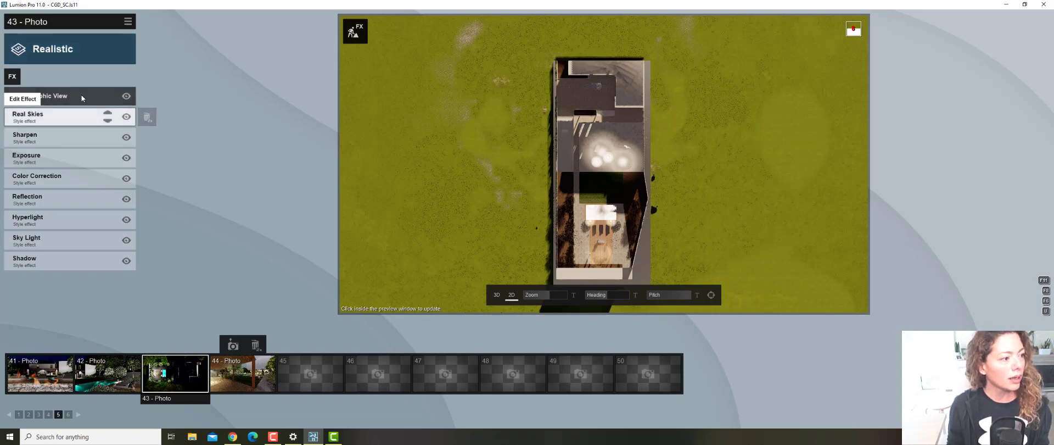
left_click(15, 81)
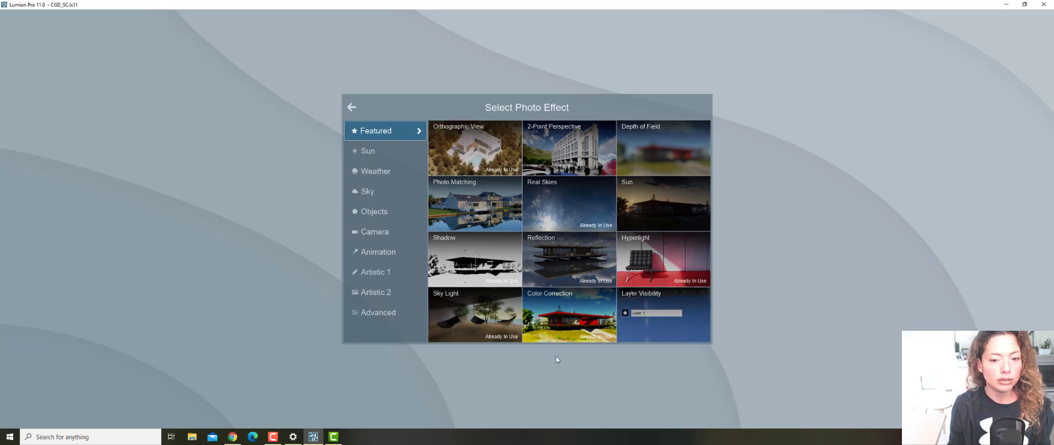
left_click(453, 143)
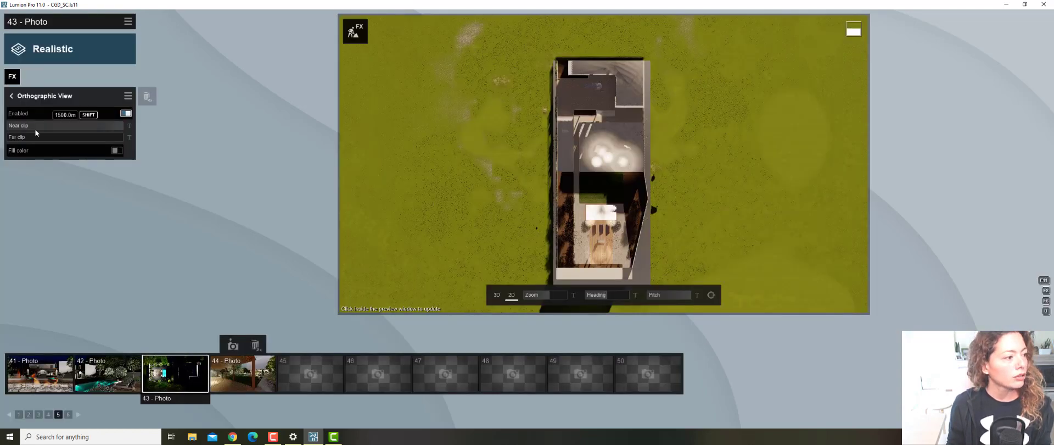
left_click(126, 113)
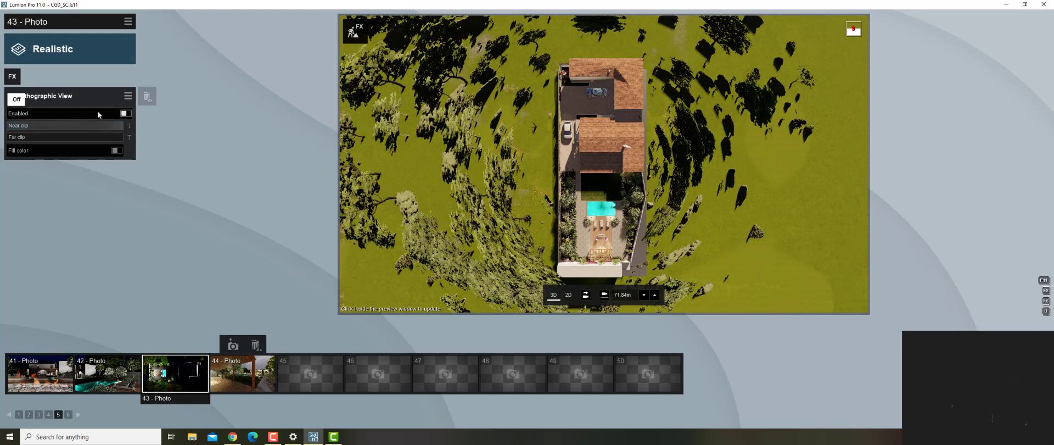
left_click(129, 114)
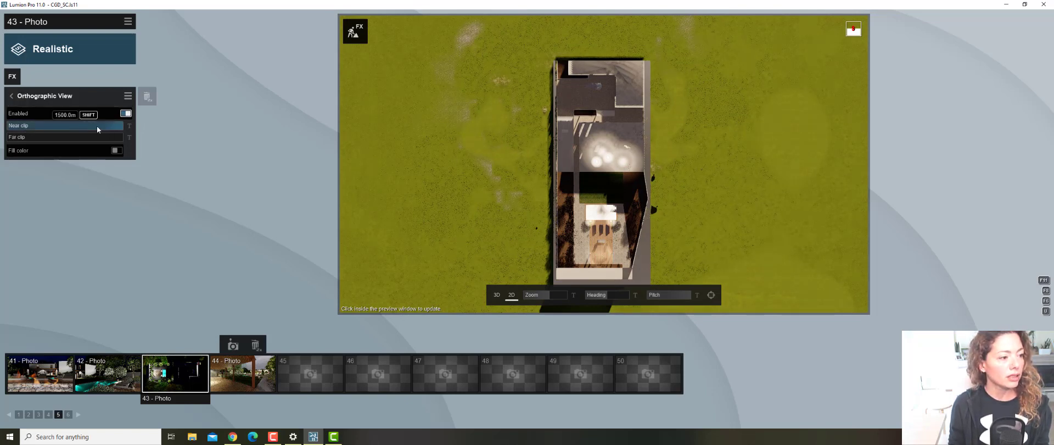
Try the Orthographic View's near clip and far clip at their extremes, between 0 and 1500 m
left_click_drag(98, 130, 3, 126)
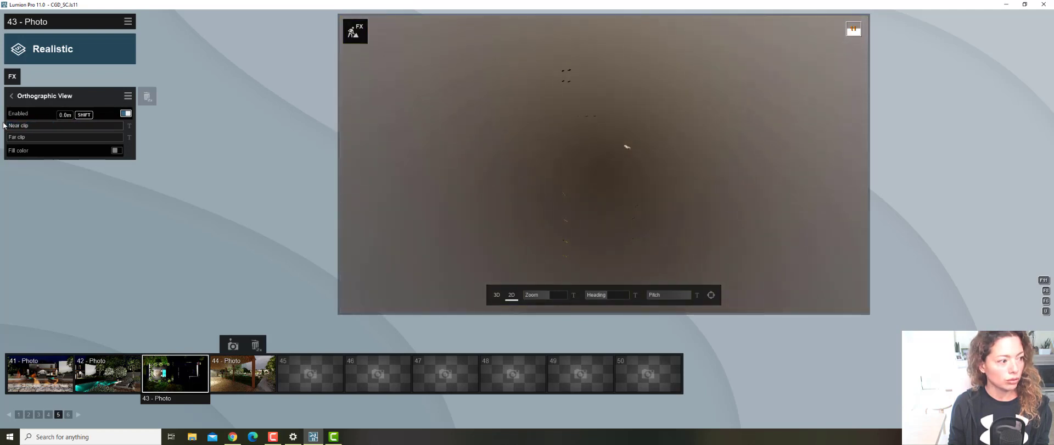
left_click_drag(81, 128, 122, 127)
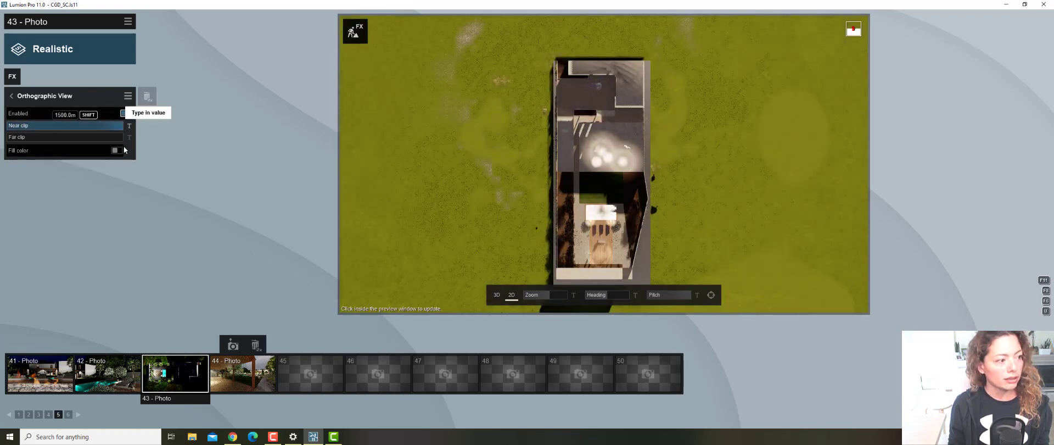
left_click(89, 136)
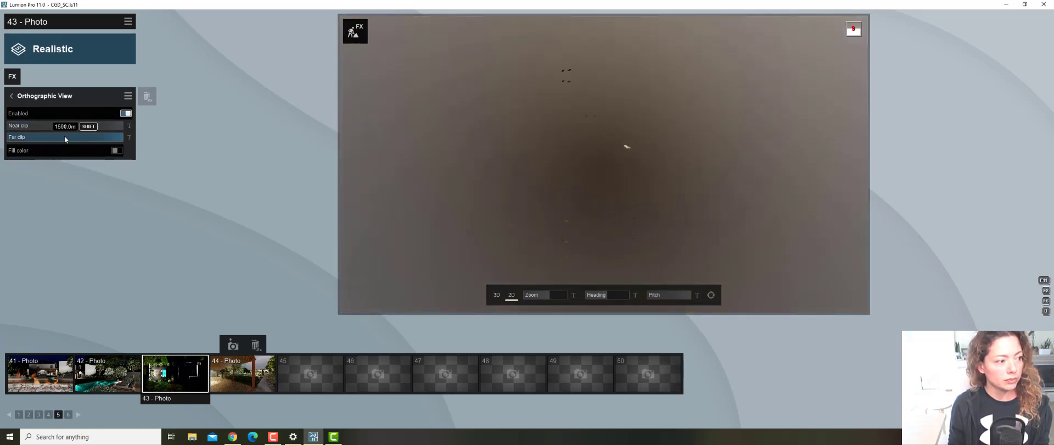
left_click_drag(65, 135, 7, 136)
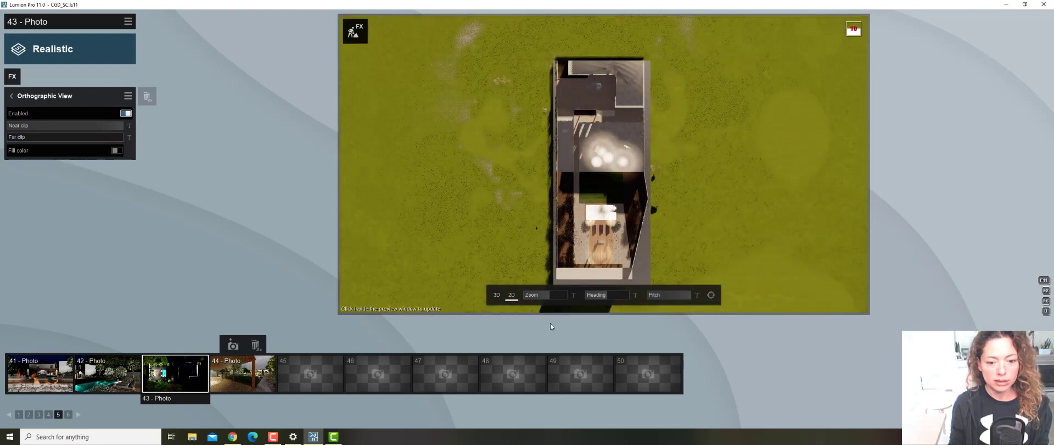
Try a closer 2D zoom with the pitch lowered to an elevation view and a reduced near clip
left_click(556, 296)
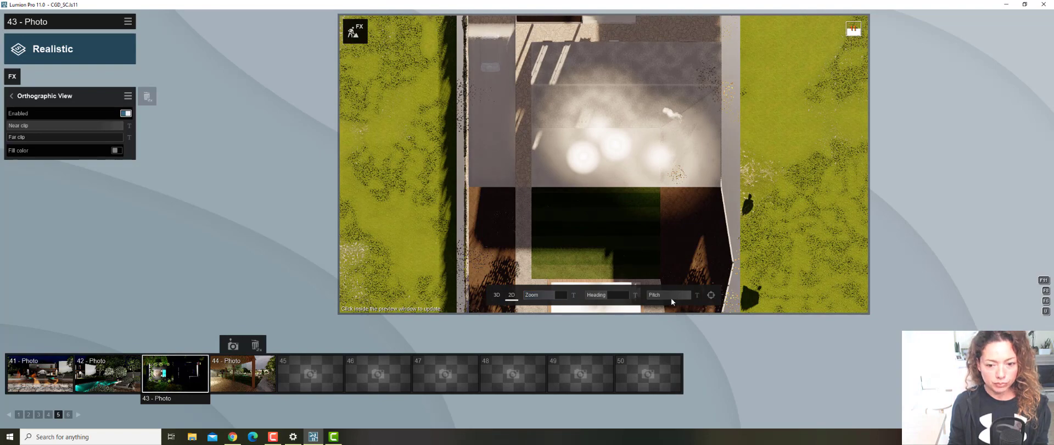
left_click_drag(681, 296, 670, 293)
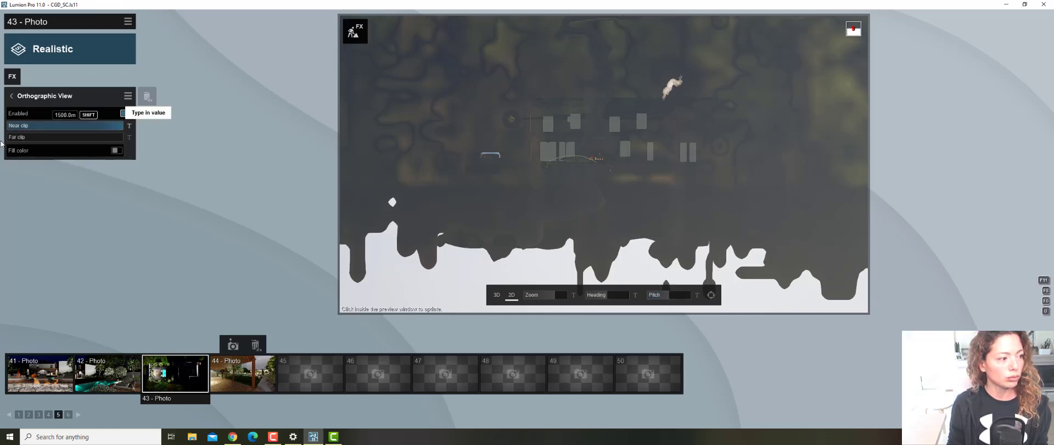
left_click_drag(92, 125, 45, 124)
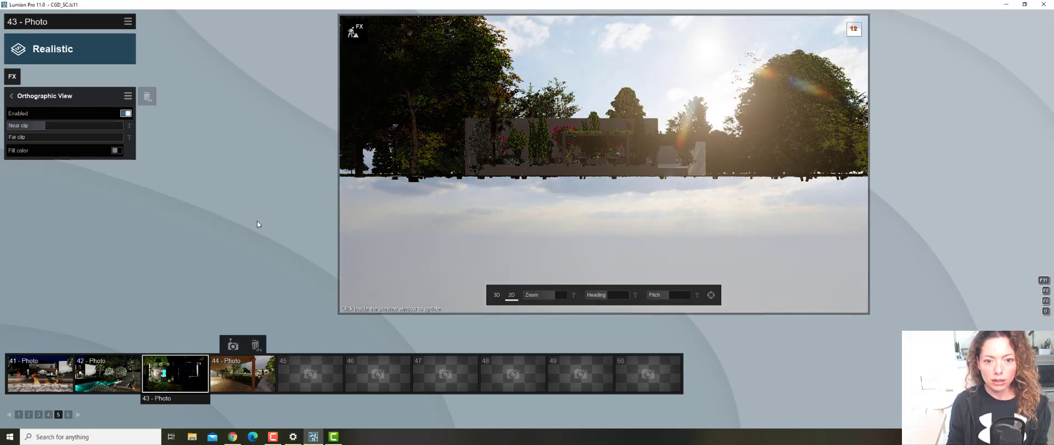
Apply the Realistic style to the retaken top-down photo 43 and enable an Orthographic View effect on it
left_click(170, 351)
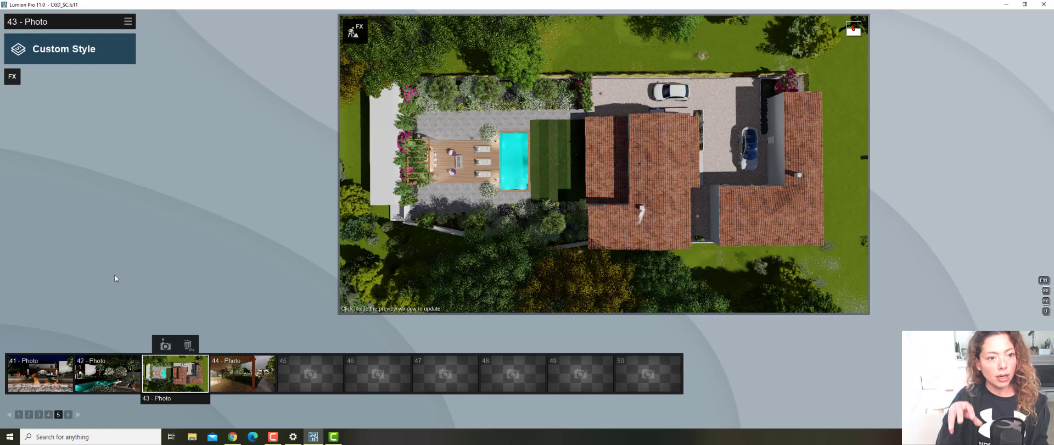
left_click(64, 48)
left_click(472, 165)
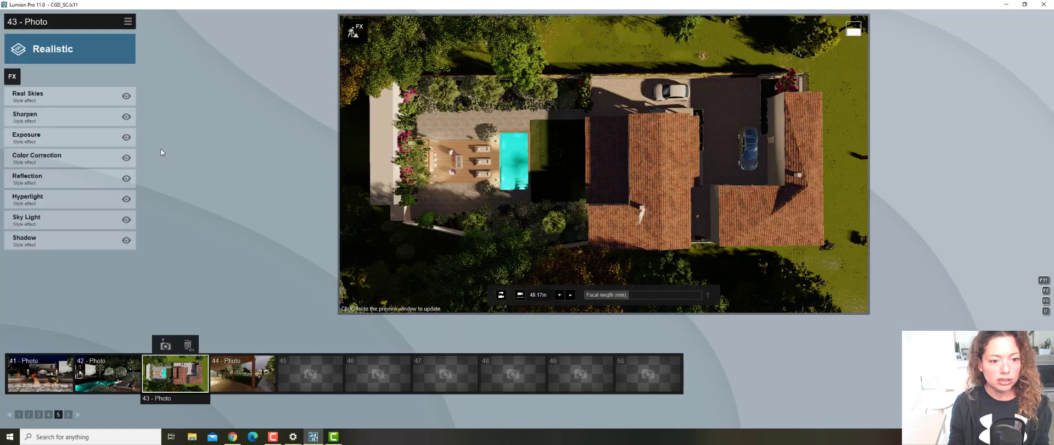
left_click(12, 78)
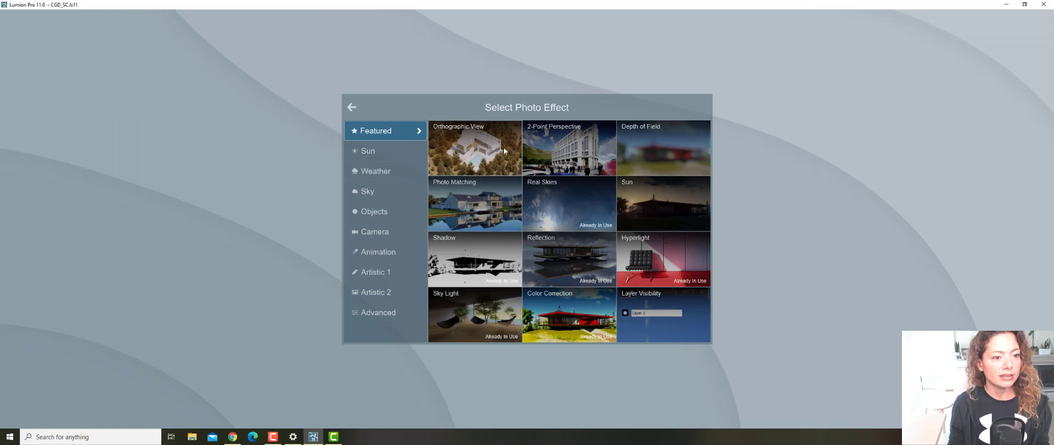
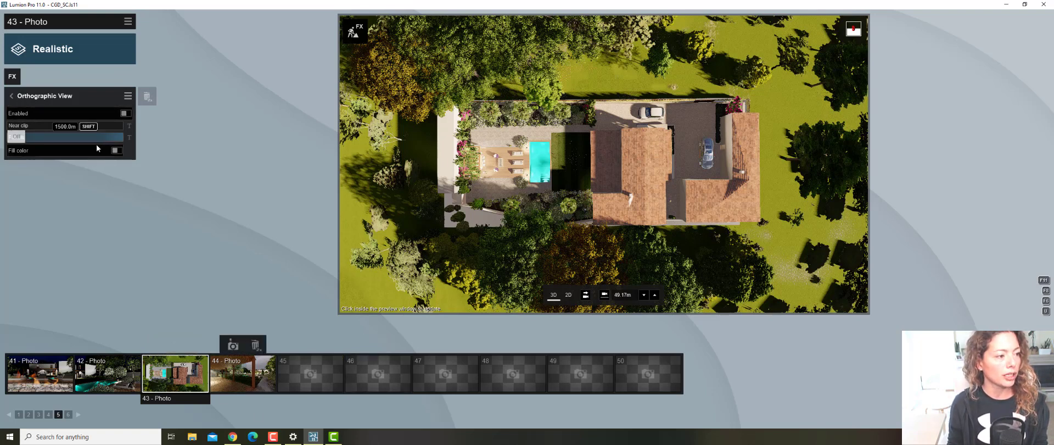
left_click(126, 114)
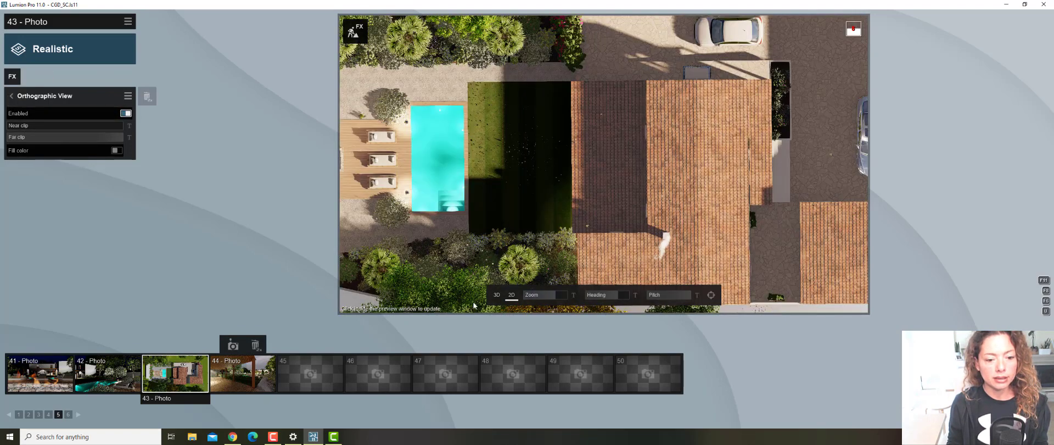
Compare the 3D perspective with the 2D orthographic projection of the top-down photo, ending in 2D
left_click(497, 296)
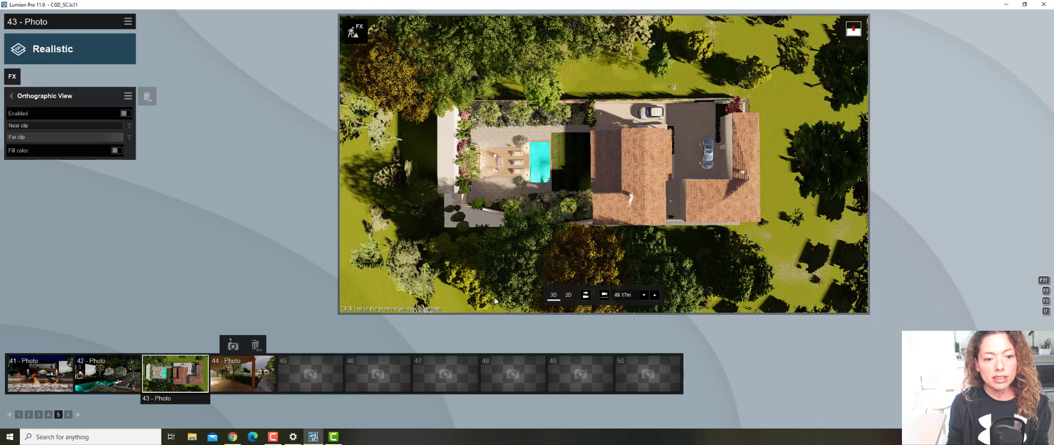
left_click(568, 295)
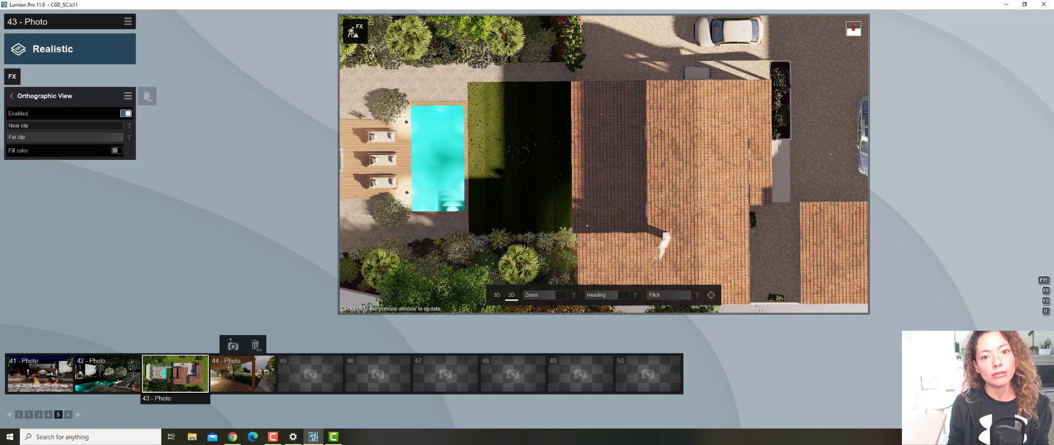
left_click(604, 164)
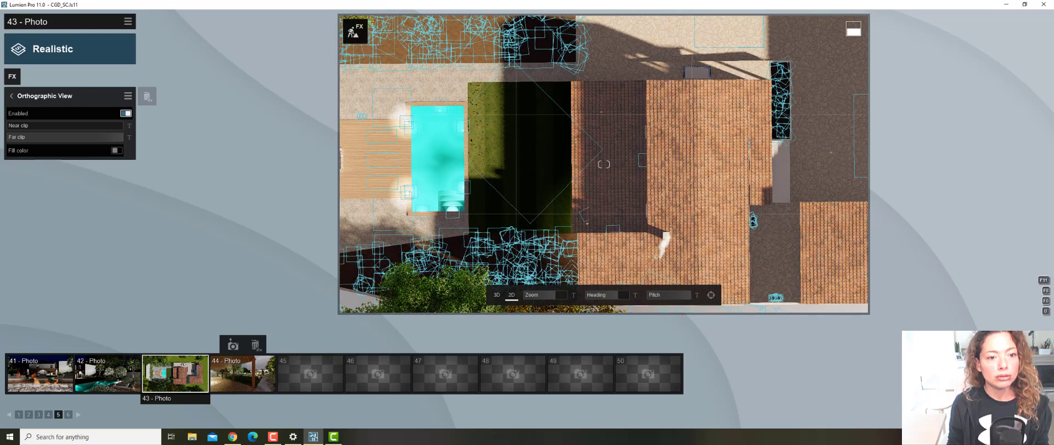
left_click(552, 233)
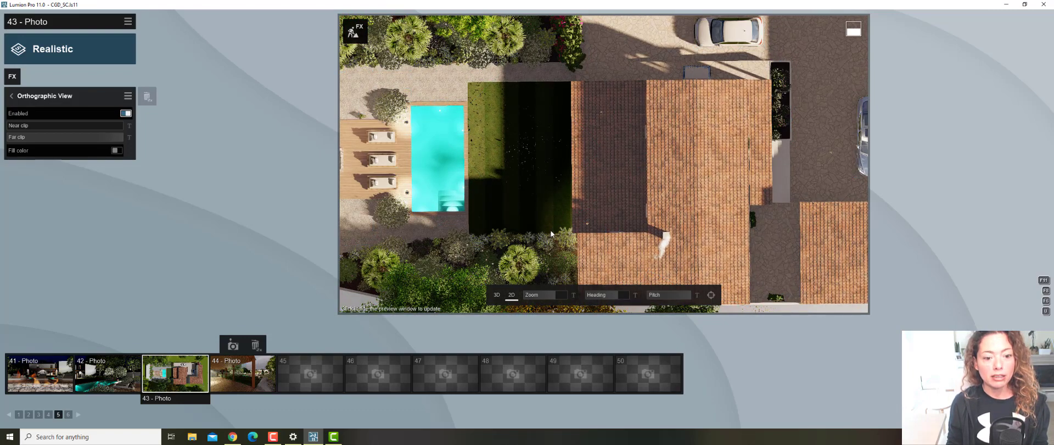
Zoom the 2D view out to about 34 so the whole property fits, with the heading at 90°
left_click_drag(558, 295, 554, 293)
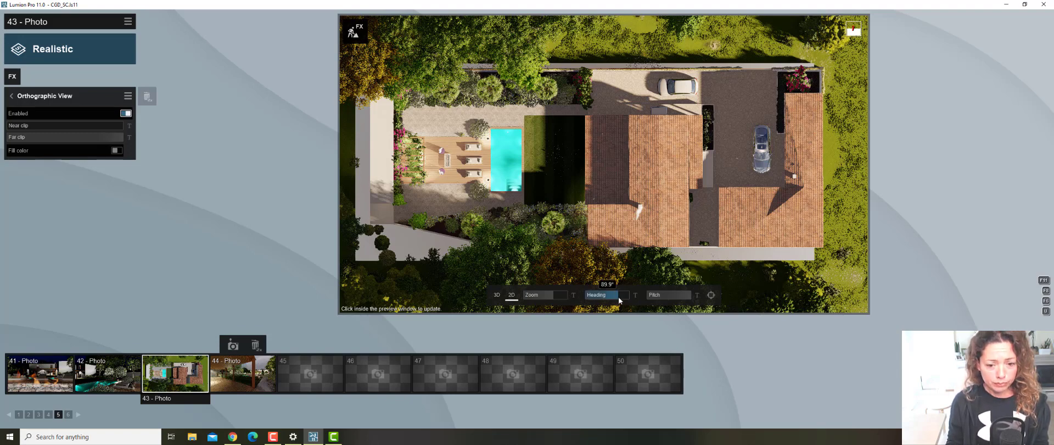
mouse_move(618, 297)
left_mouse_down()
mouse_move(587, 303)
mouse_move(619, 295)
left_mouse_up()
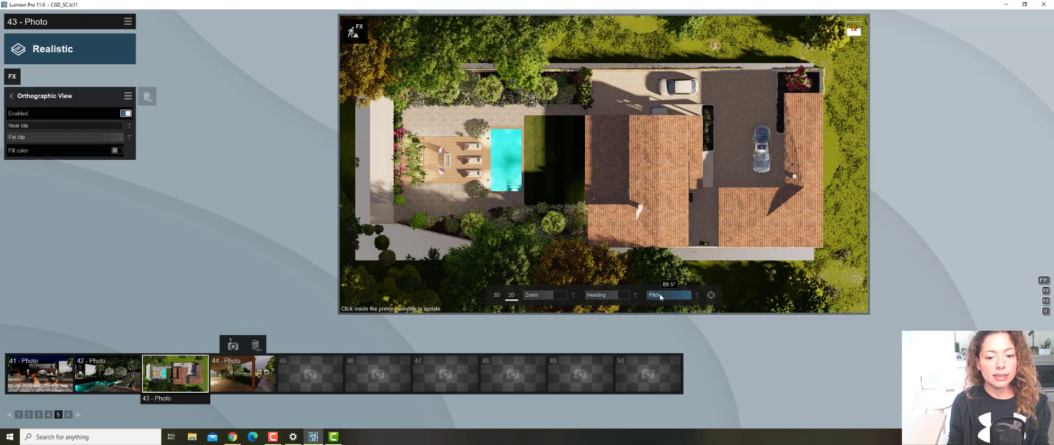
left_click(637, 294)
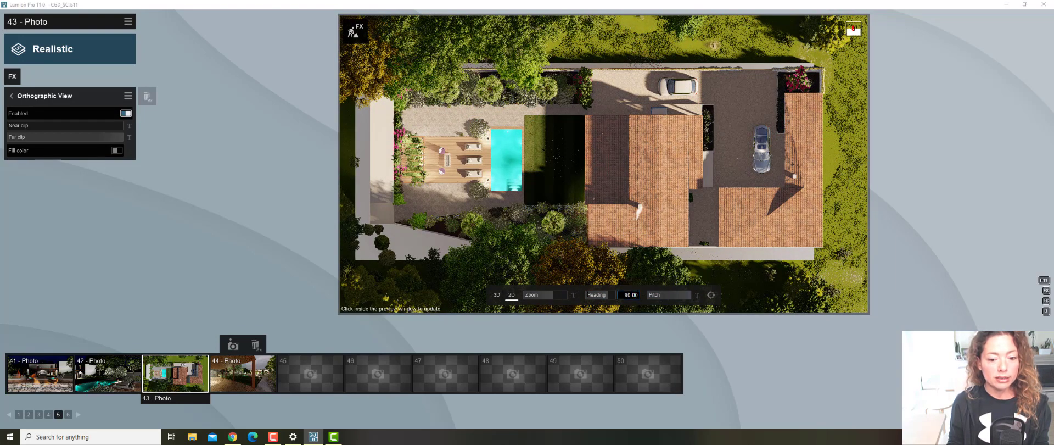
left_click(575, 295)
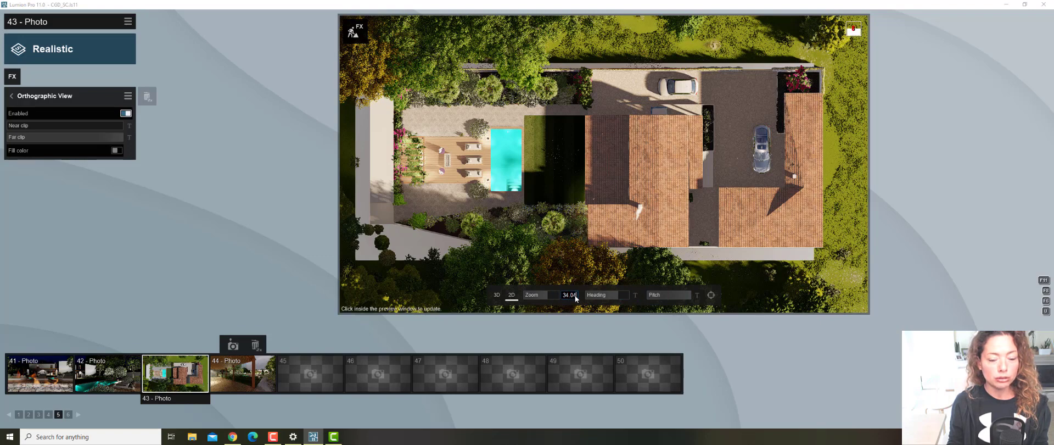
left_click(642, 302)
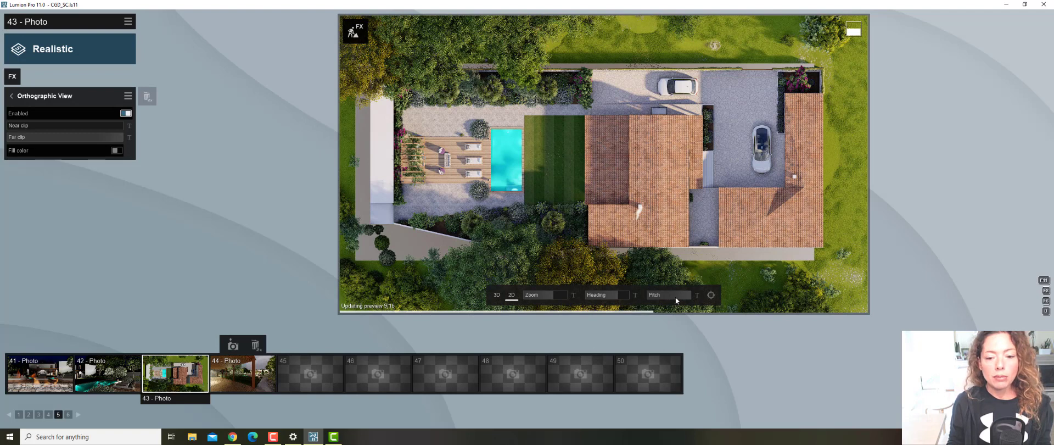
mouse_move(671, 293)
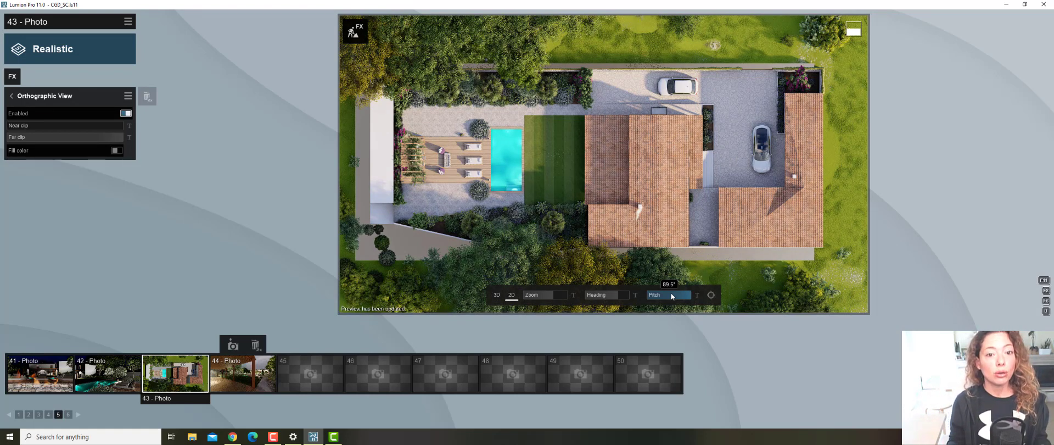
Raise the near clip gradually past about 48 m to slice away tree crowns and roofs, and return it to 0 m
mouse_move(26, 127)
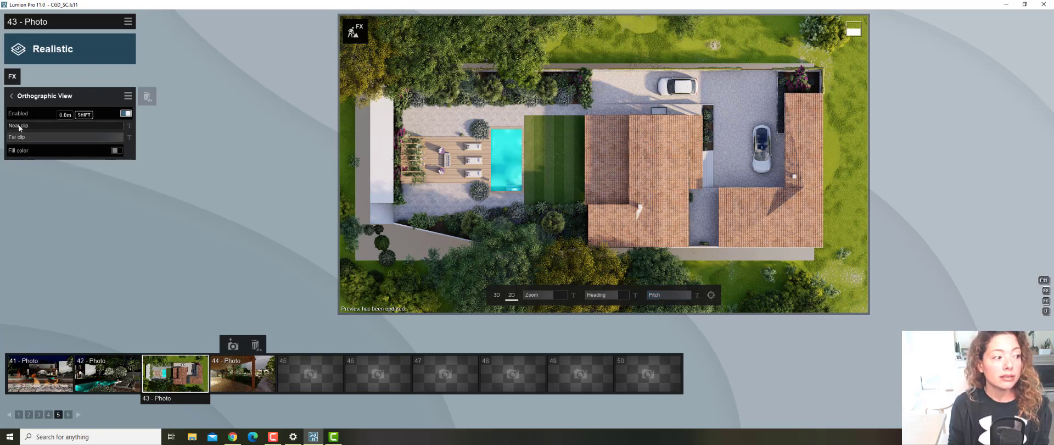
left_click_drag(19, 128, 42, 124)
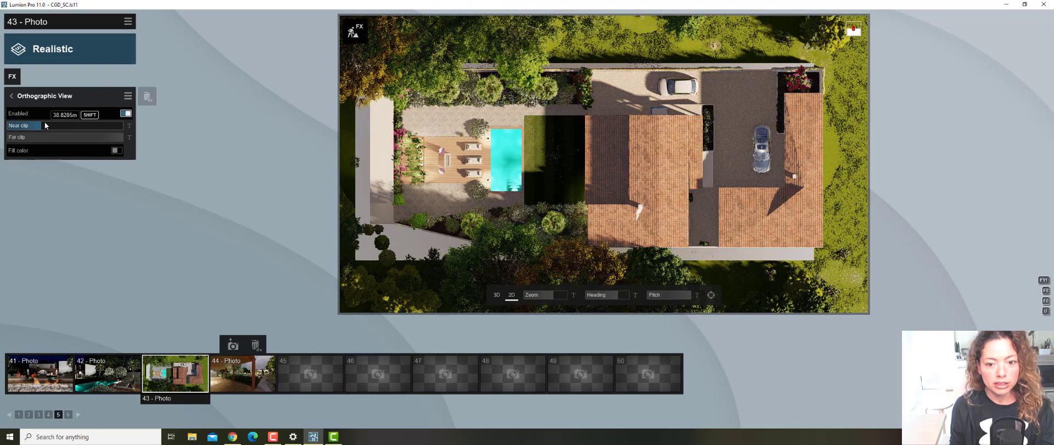
left_click_drag(43, 125, 575, 131, "shift")
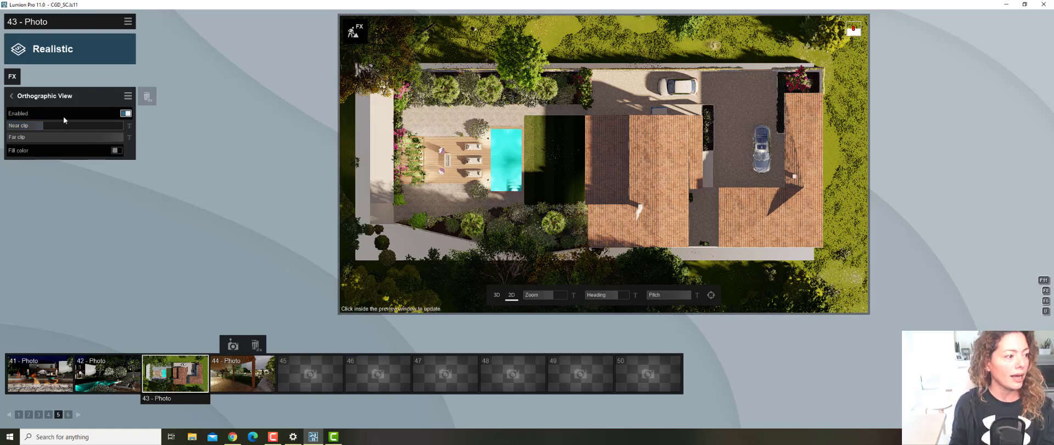
left_click_drag(48, 125, 242, 117, "shift")
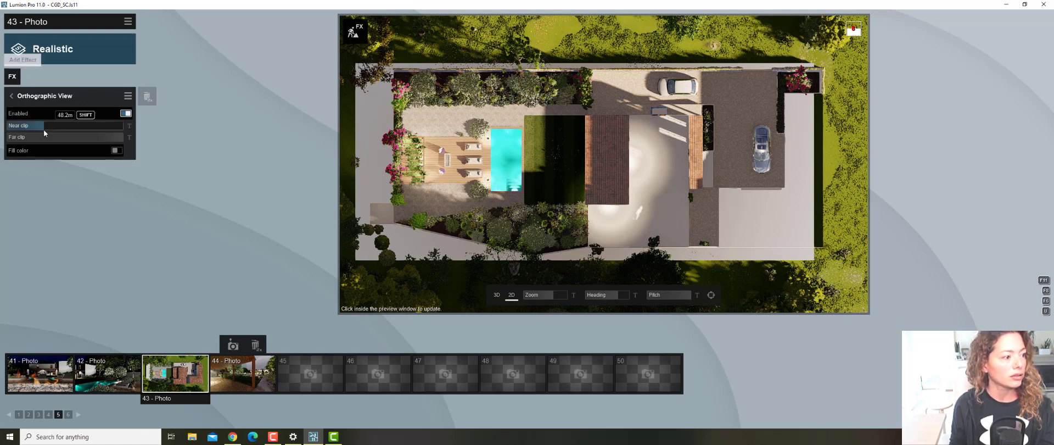
left_click_drag(49, 125, 117, 123, "shift")
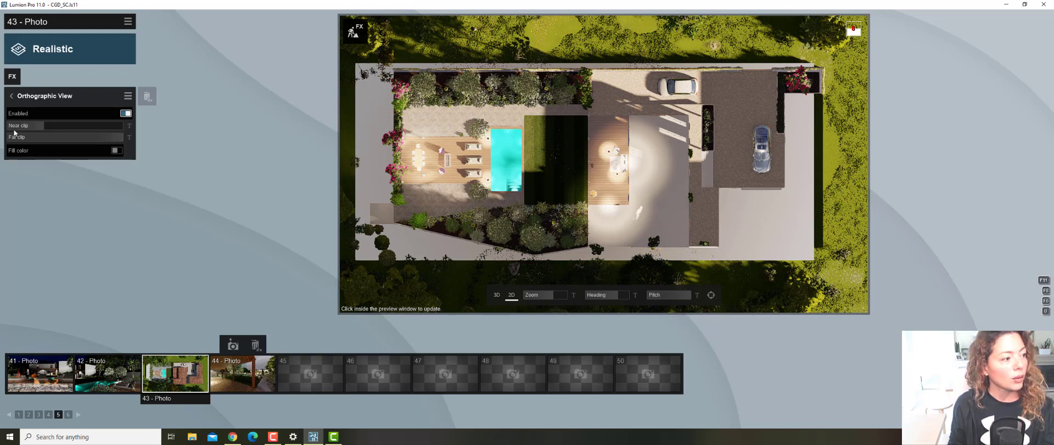
mouse_move(52, 127)
left_click_drag(51, 124, 4, 128, "shift")
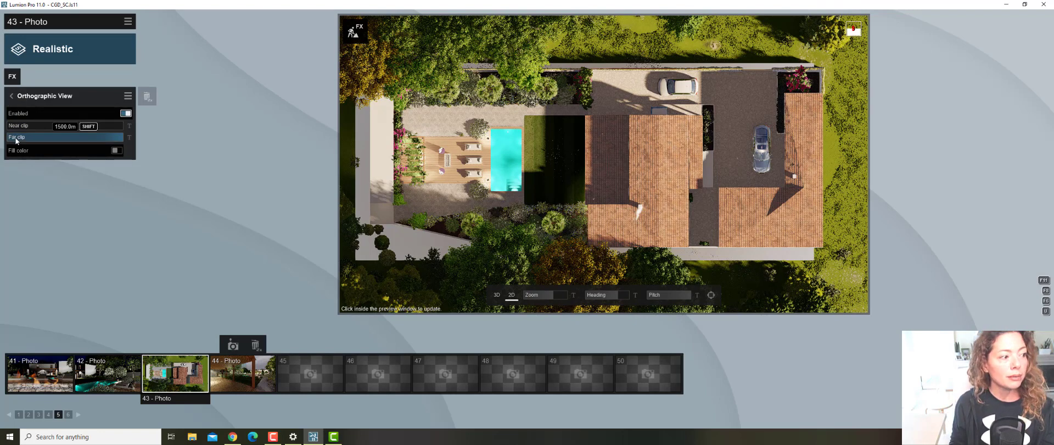
Try lowering the far clip to about 0.6 m, and return it to 1500 m
left_click(19, 140)
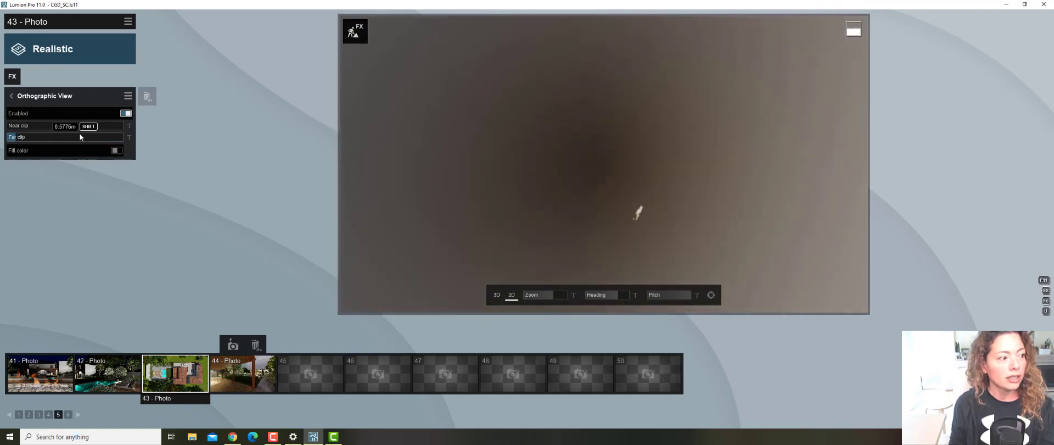
left_click_drag(28, 140, 131, 135)
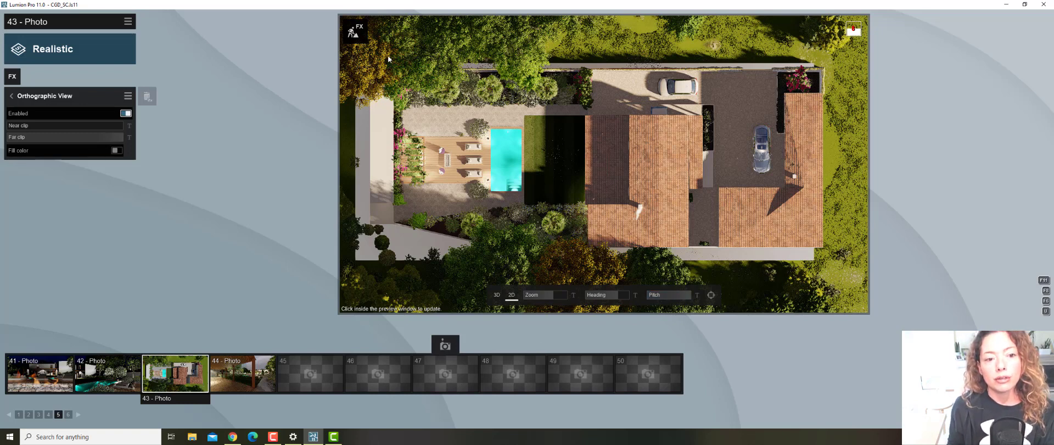
Lower the pitch to a level side elevation and raise the near clip to about 48 m to cut a section through the house
left_click(680, 295)
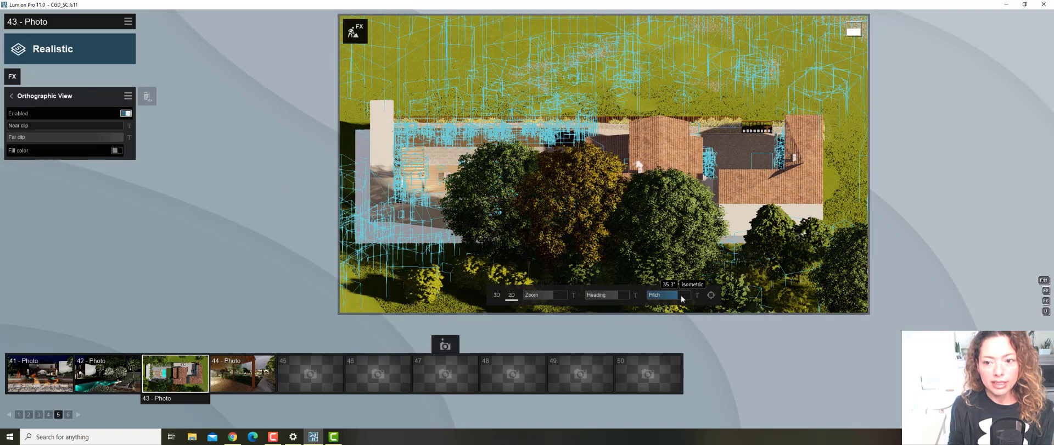
left_click_drag(678, 295, 670, 296)
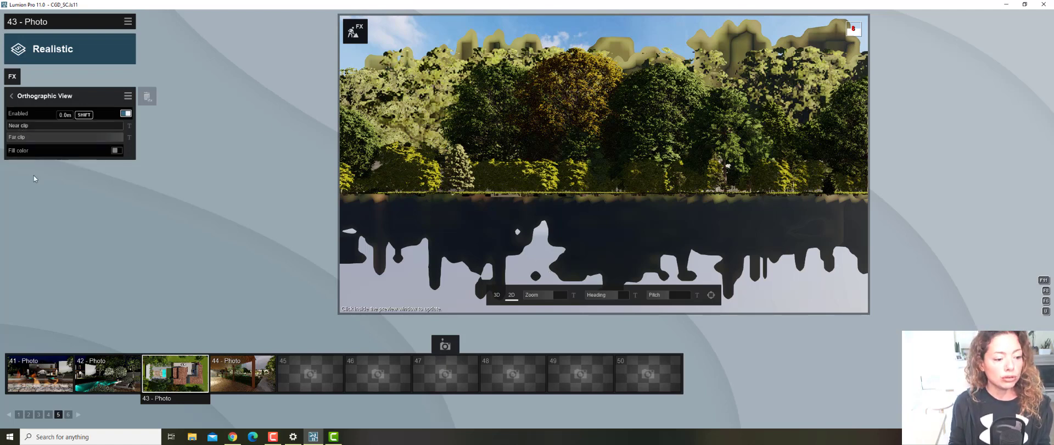
left_click(24, 127)
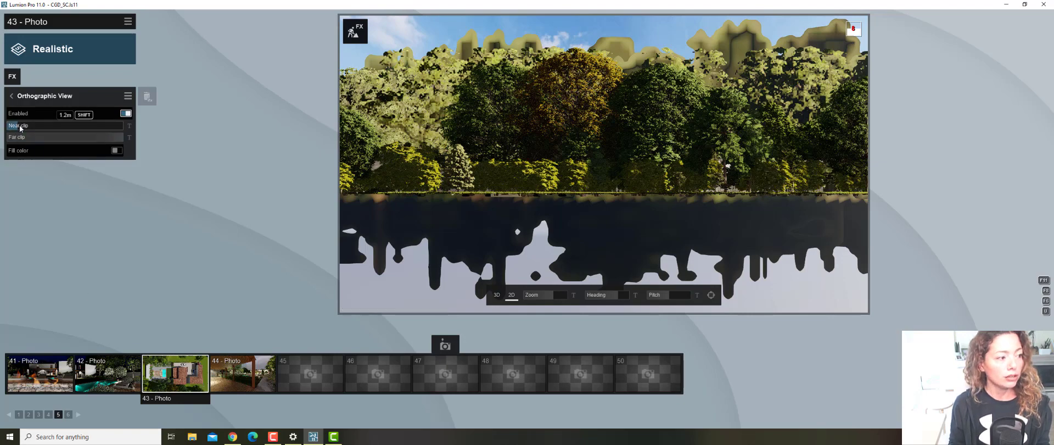
left_click_drag(24, 126, 45, 125)
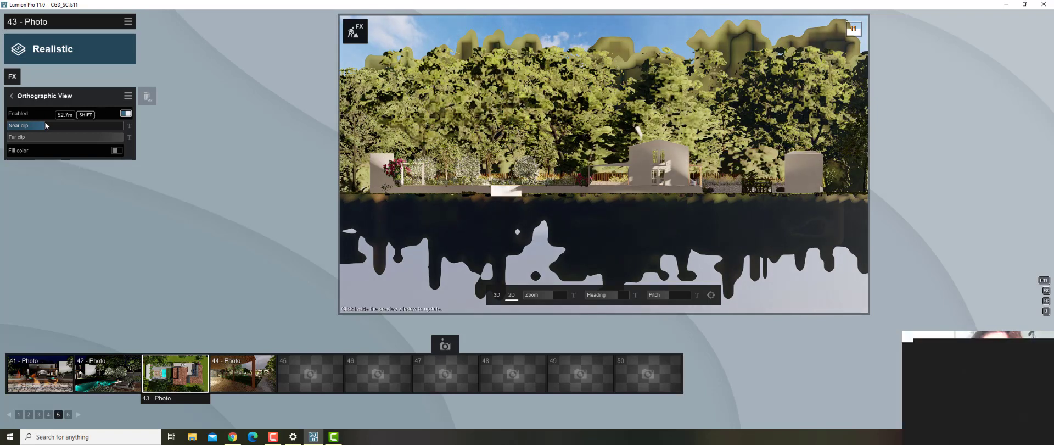
left_click_drag(44, 124, 45, 125)
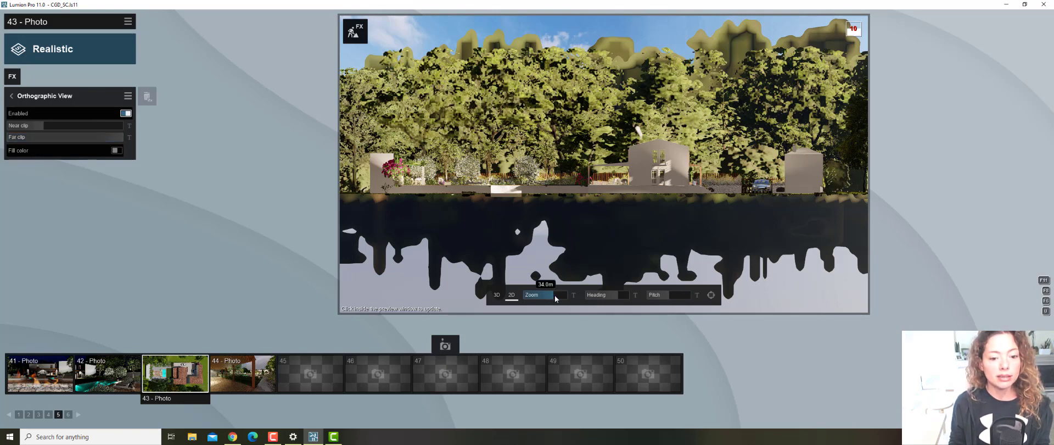
Zoom the section view in to about 9.7 m and shift it sideways to frame the pool and the surrounding planting
left_click_drag(555, 296, 559, 295)
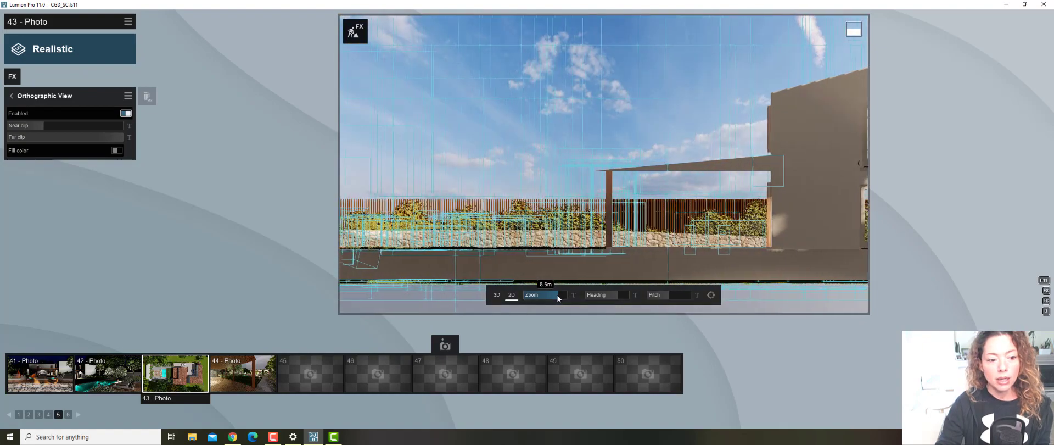
key("a")
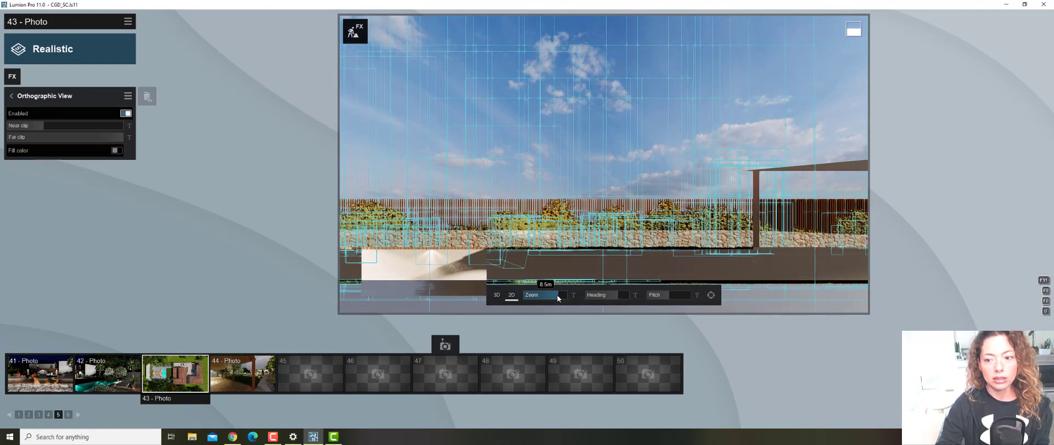
left_click(556, 294)
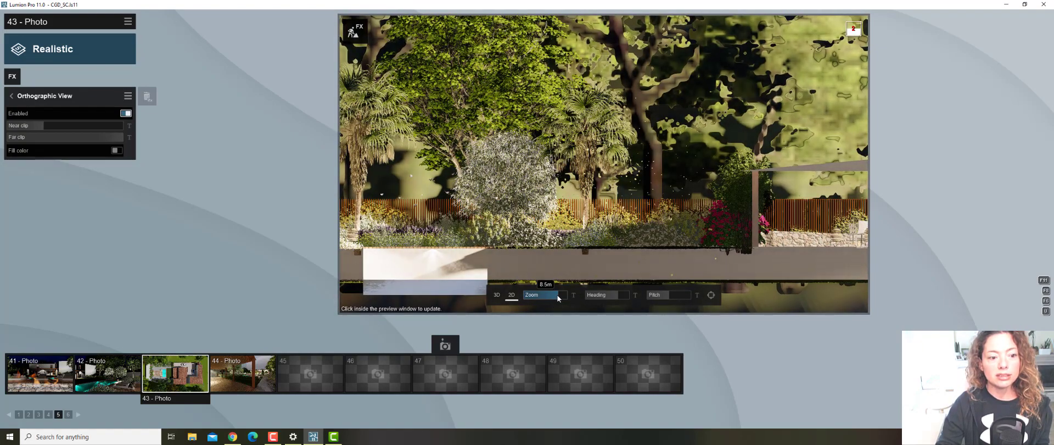
key("a")
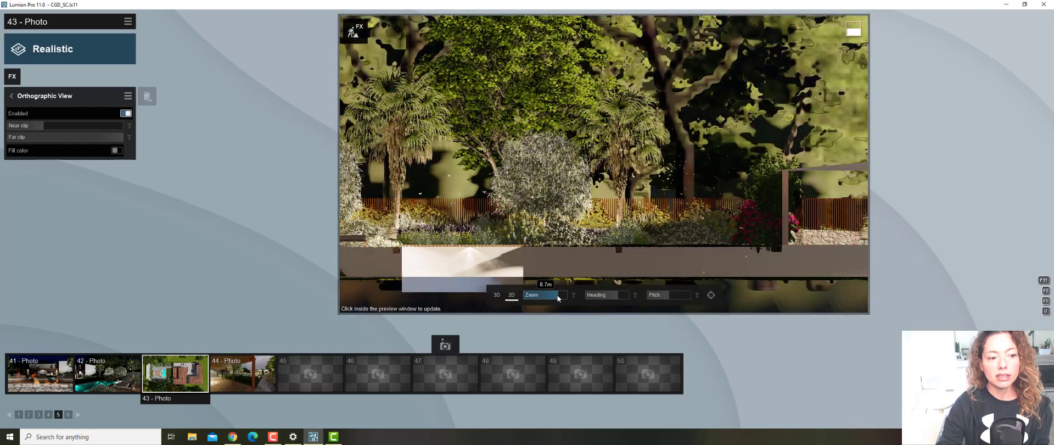
left_click(557, 294)
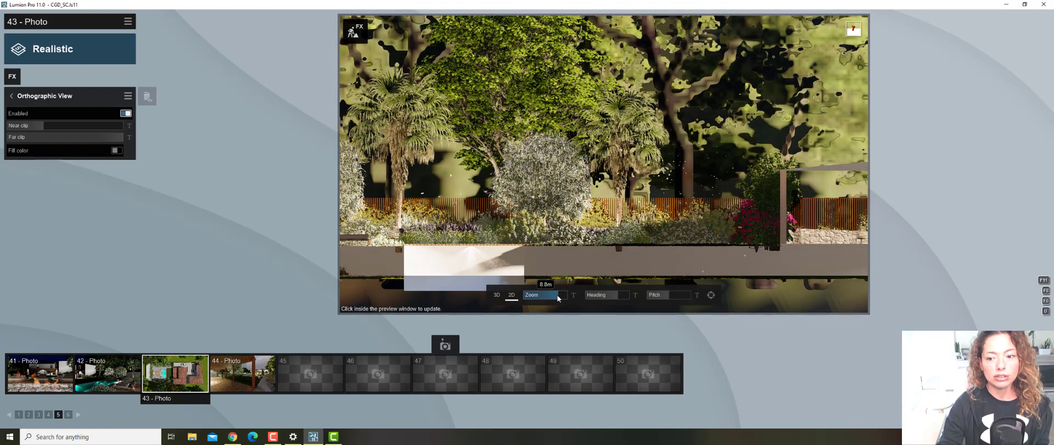
left_click(557, 294)
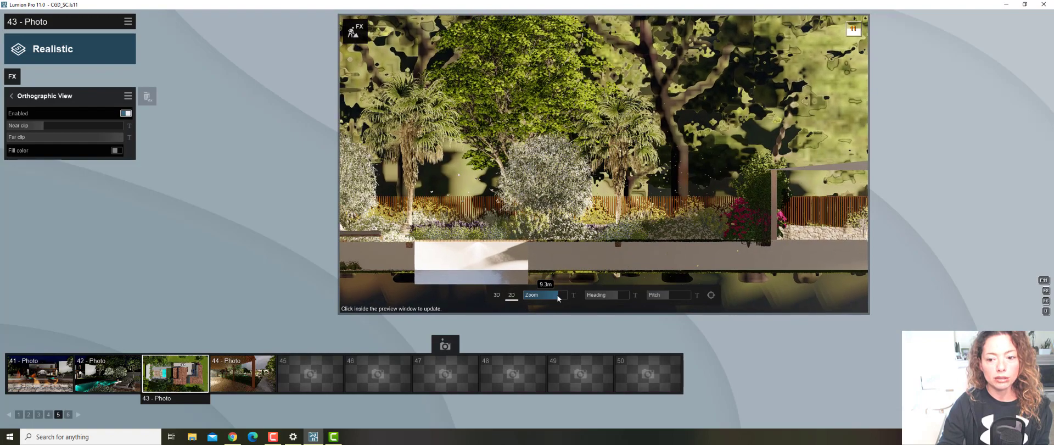
key("a")
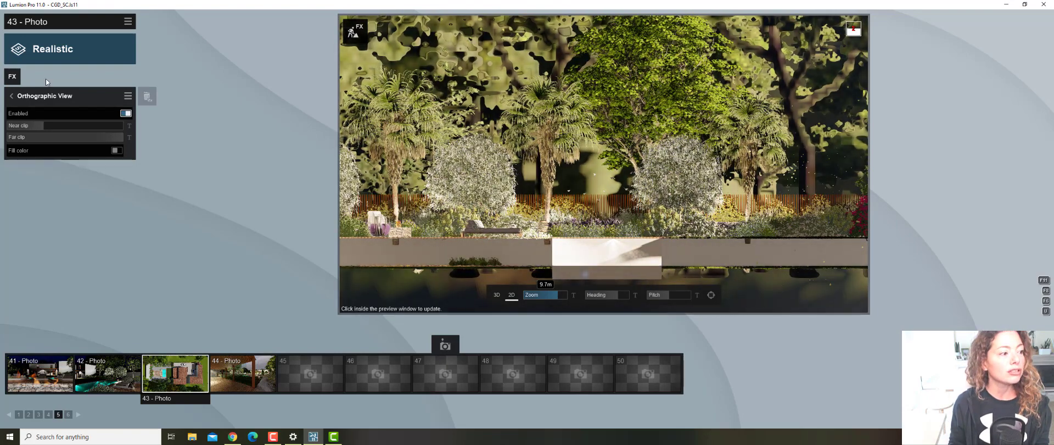
Lower the far clip well below 157 m until the woodland behind the garden fence is cut away against the sky
mouse_move(118, 138)
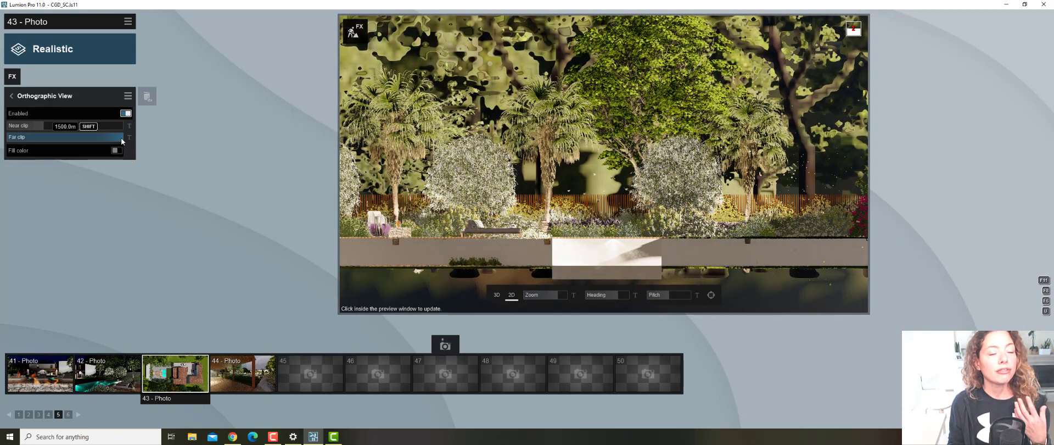
left_click_drag(121, 137, 104, 142)
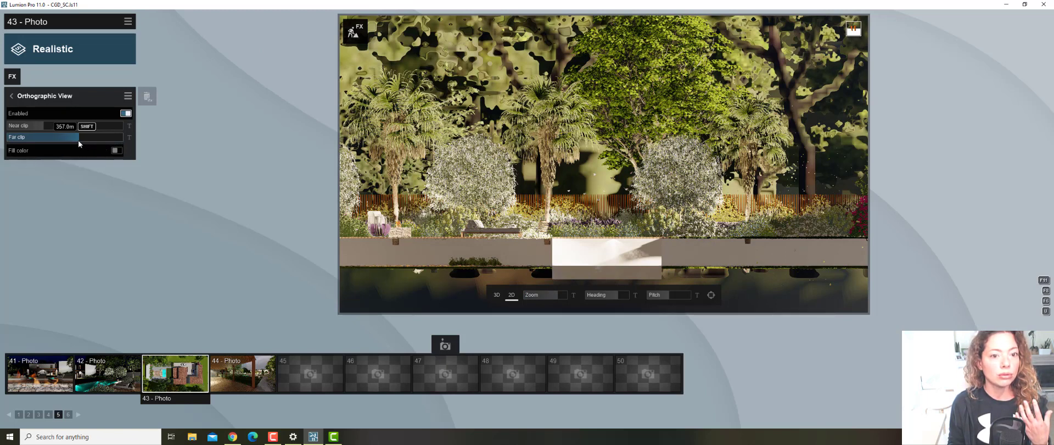
left_click_drag(70, 140, 64, 140)
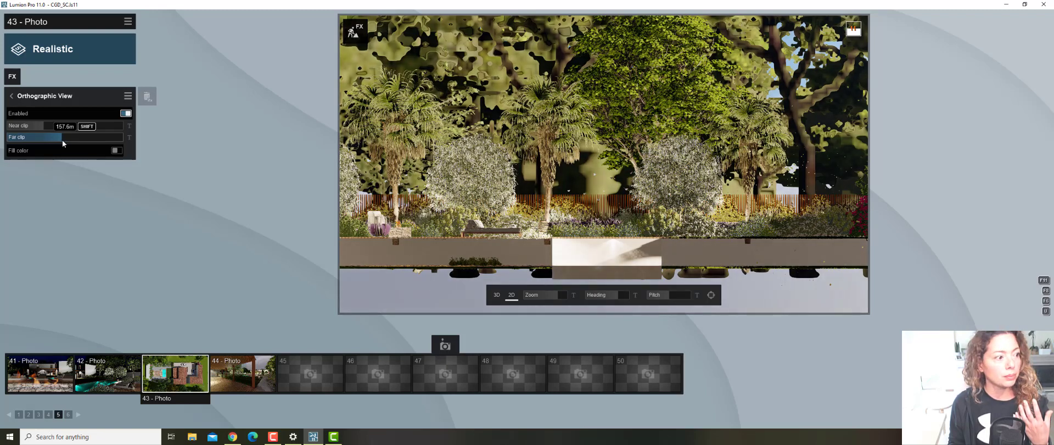
left_click_drag(57, 139, 48, 140)
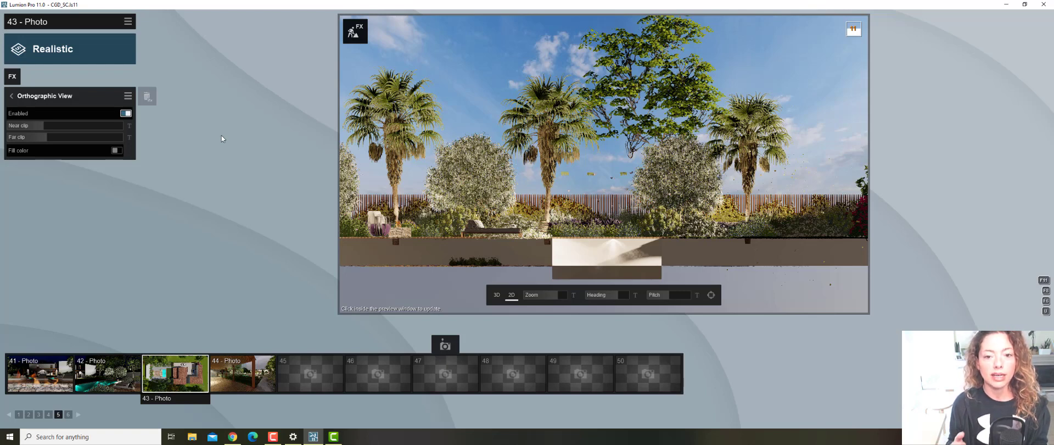
Try the near clip at about 25 m and 707 m, and return it to 47.7 m at the pool section
left_click(40, 126)
left_click(39, 126)
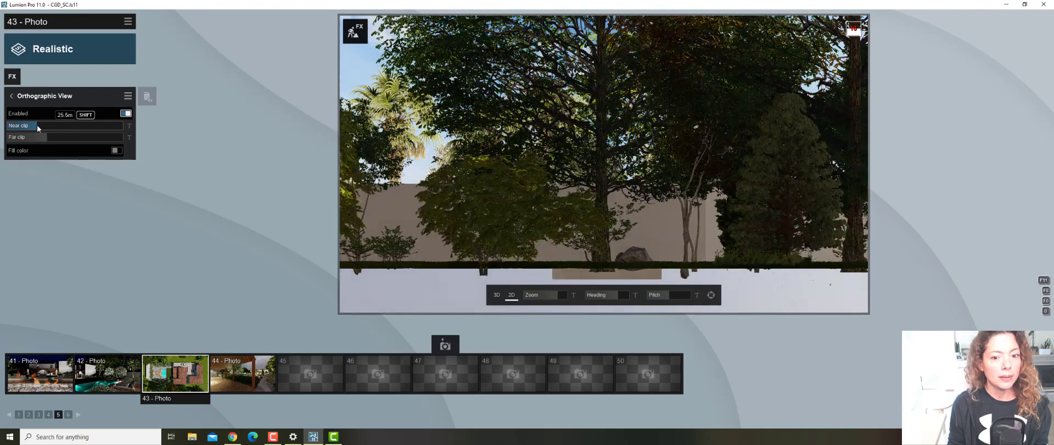
left_click(100, 126)
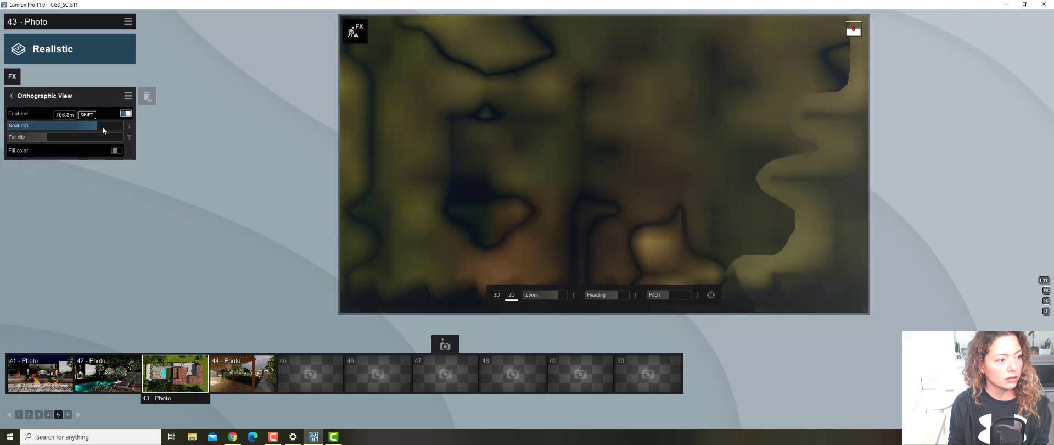
left_click_drag(69, 126, 44, 127)
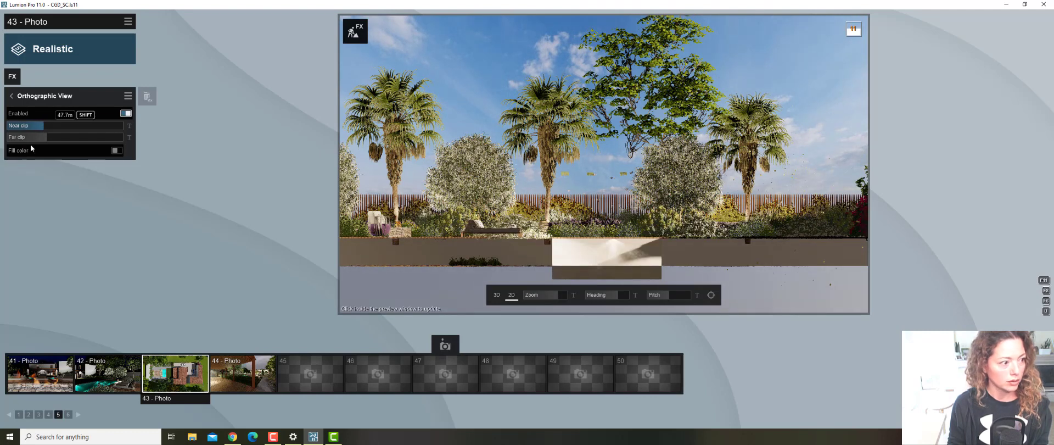
Try the far clip at 51.0 m and 57.9 m, and raise it again until the palms and fence are whole
left_click(44, 137)
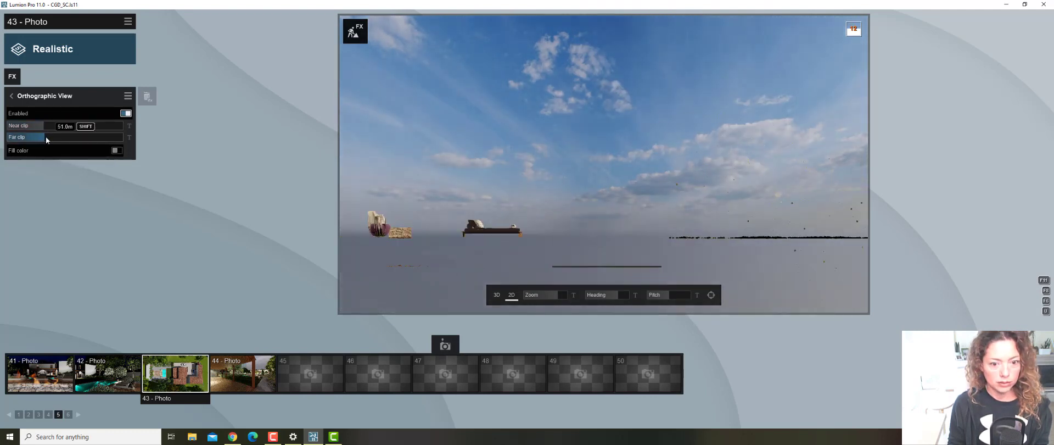
left_click_drag(45, 137, 47, 137)
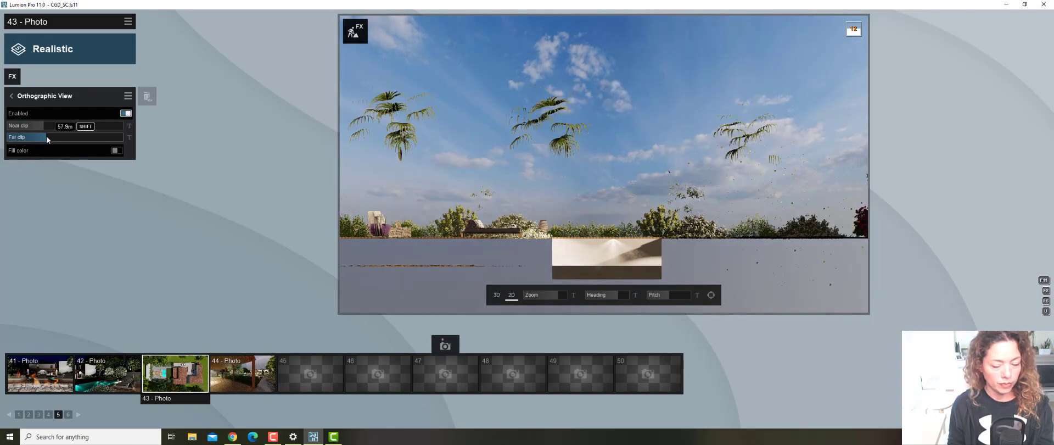
left_click(47, 136)
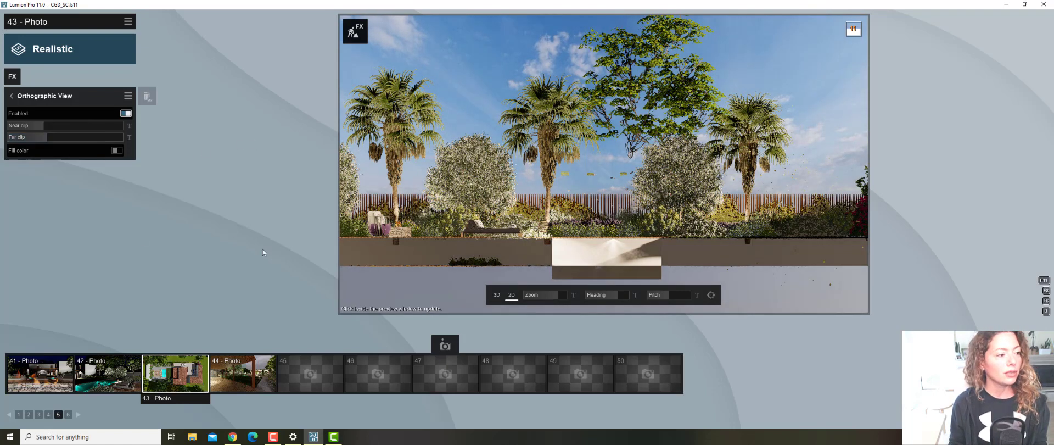
Enable a white fill color behind the section, and browse the RGB picker and the RAL White/Black and Green swatches
left_click(116, 150)
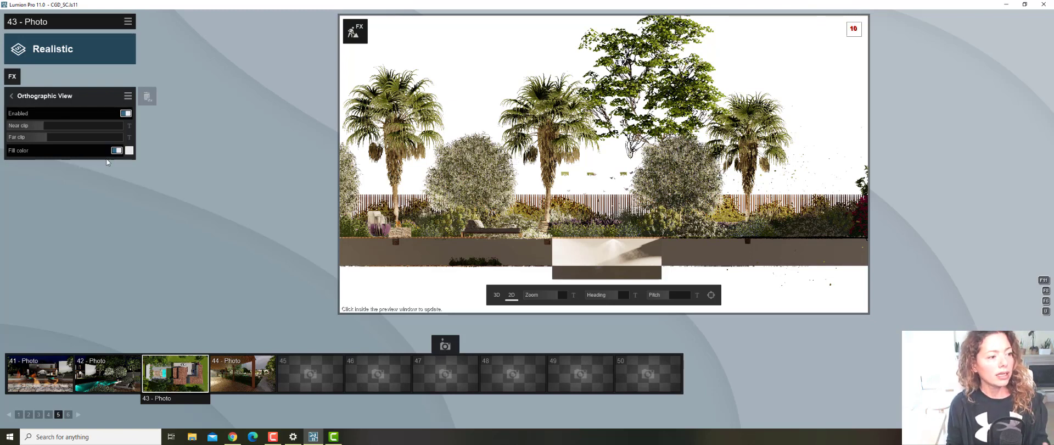
left_click(130, 150)
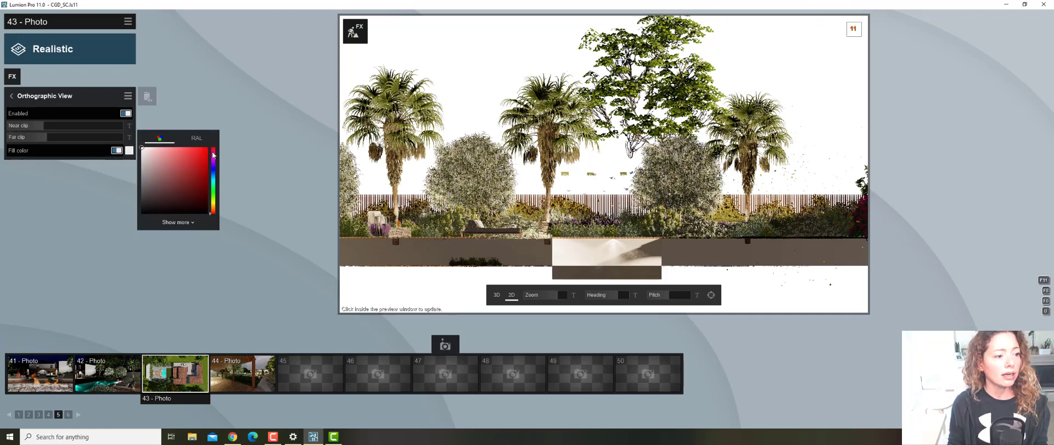
left_click(183, 226)
left_click(183, 223)
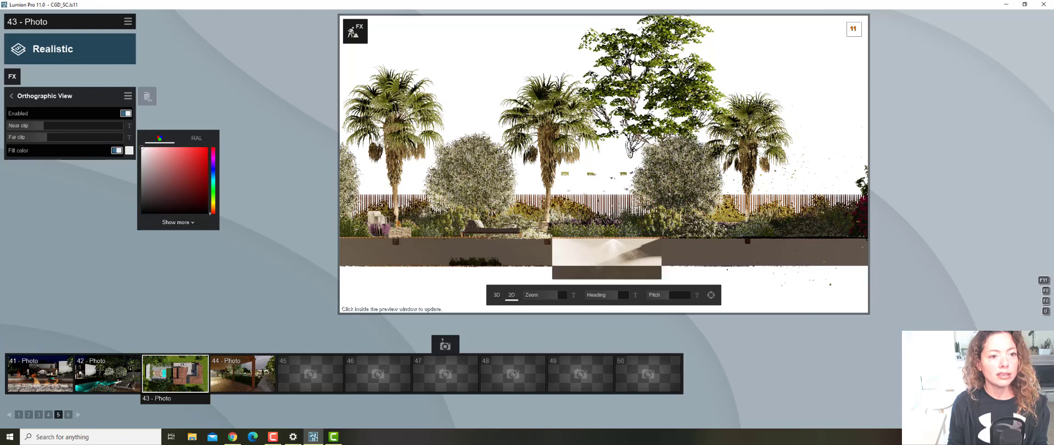
left_click(197, 139)
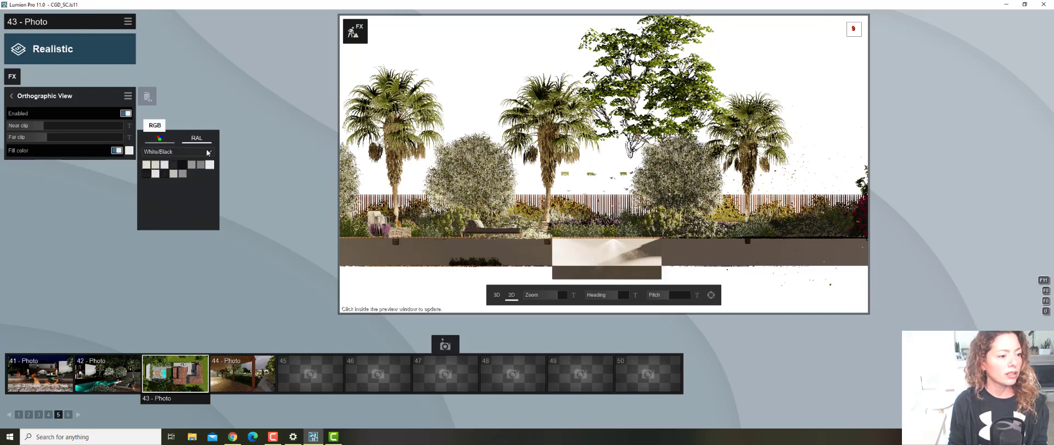
left_click(208, 151)
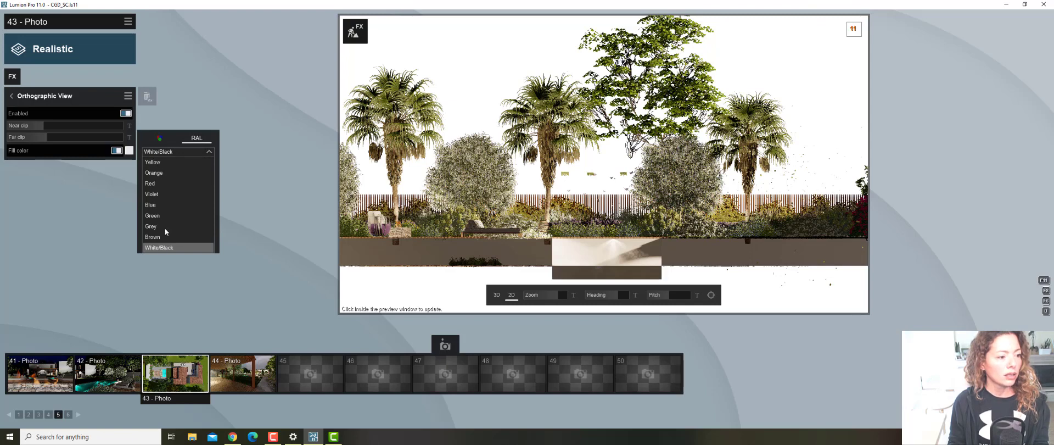
left_click(161, 215)
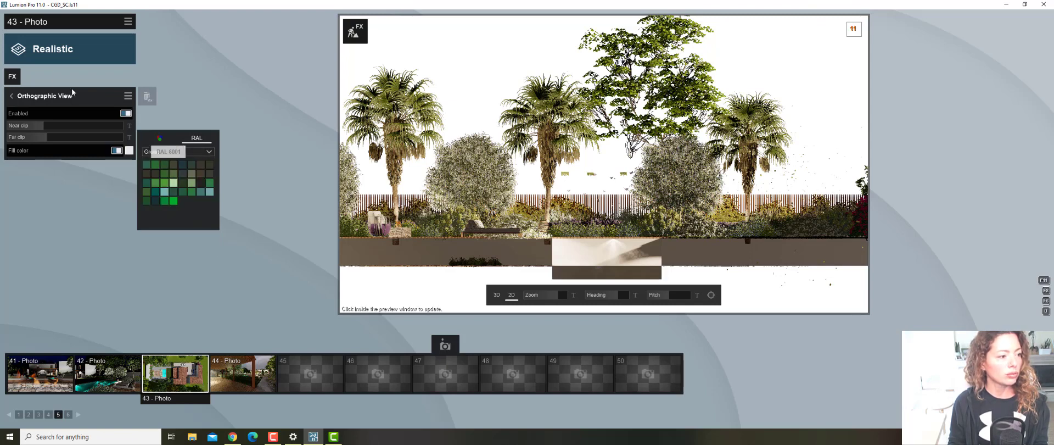
left_click(152, 135)
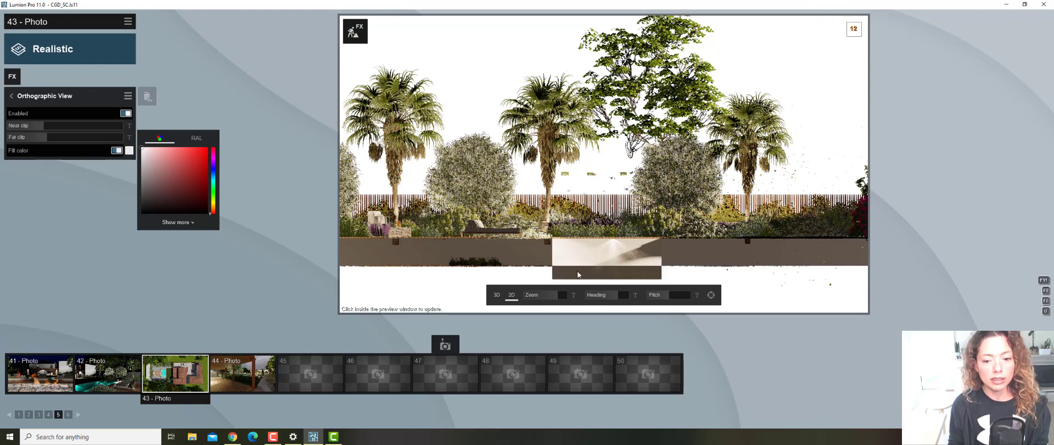
Tilt the section view to the 35.3° isometric pitch, then lower the near clip to its minimum and raise the far clip to its maximum
left_click(671, 295)
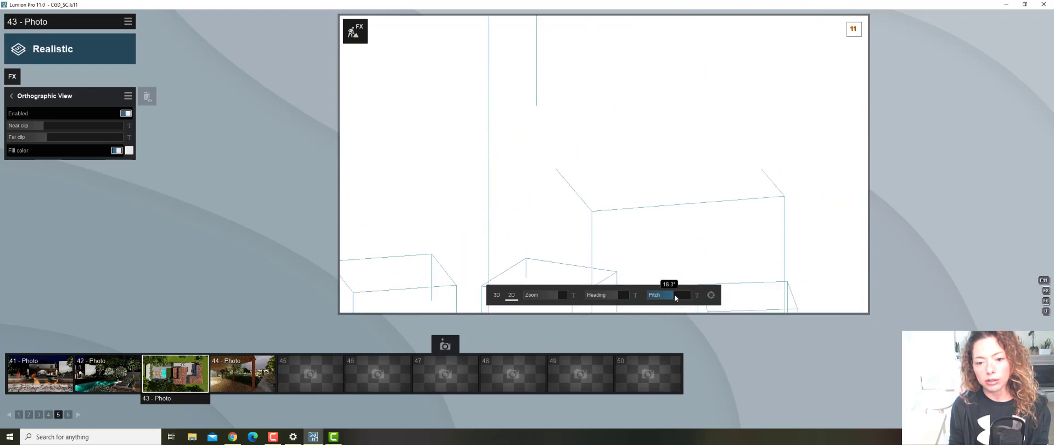
left_click_drag(675, 294, 676, 294)
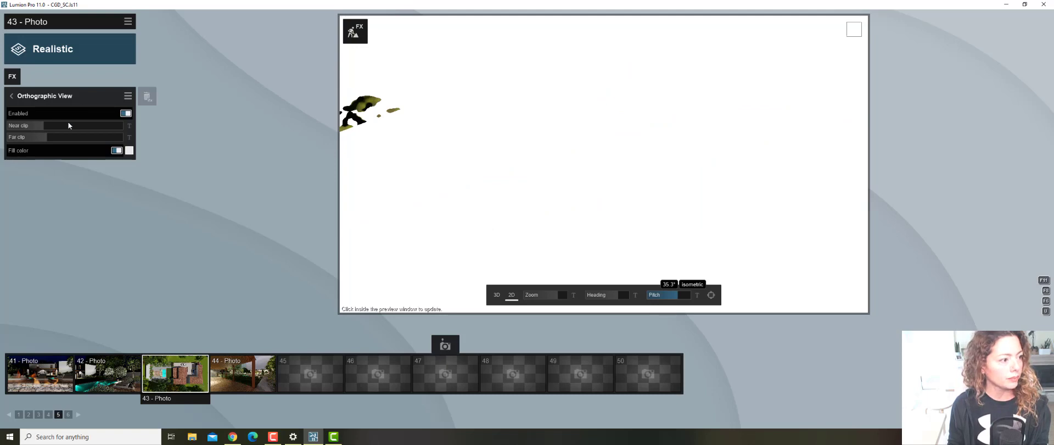
left_click_drag(53, 124, 126, 124)
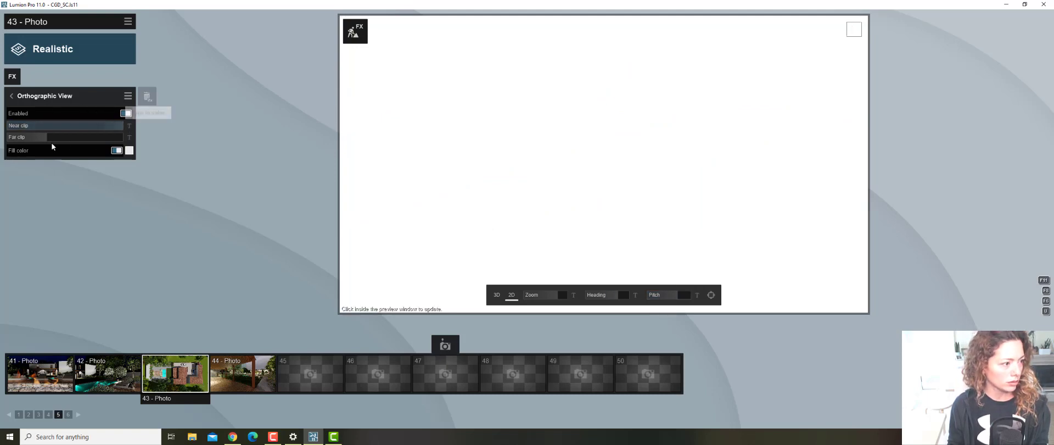
left_click_drag(43, 135, 131, 133)
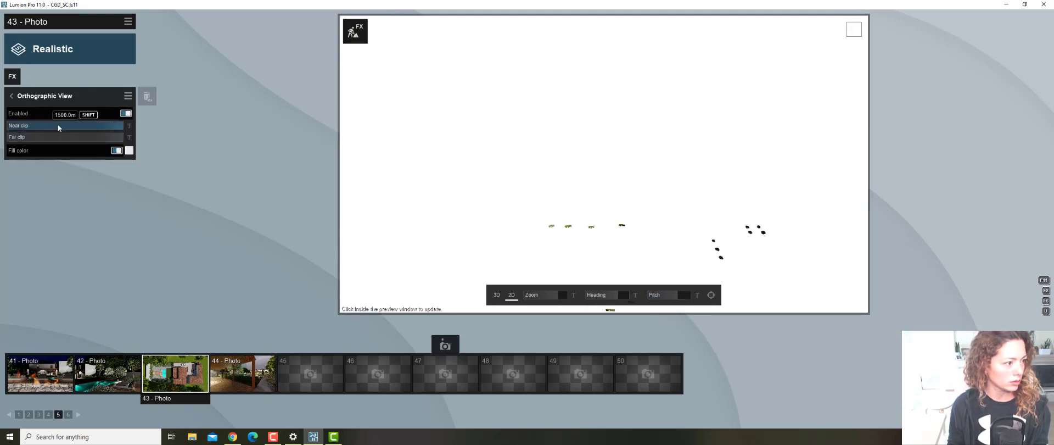
left_click_drag(58, 126, 8, 126)
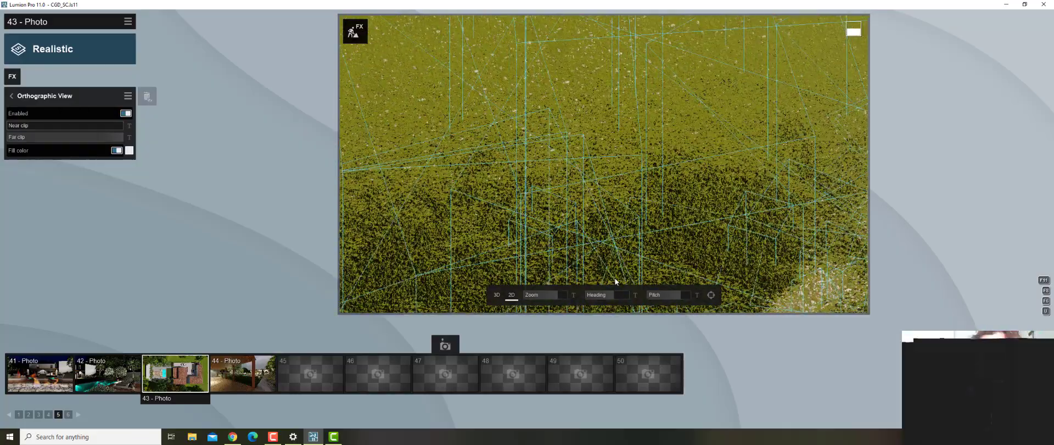
Restore the saved plan camera of photo 43 and turn off the fill color, framing the whole plot
left_click(691, 295)
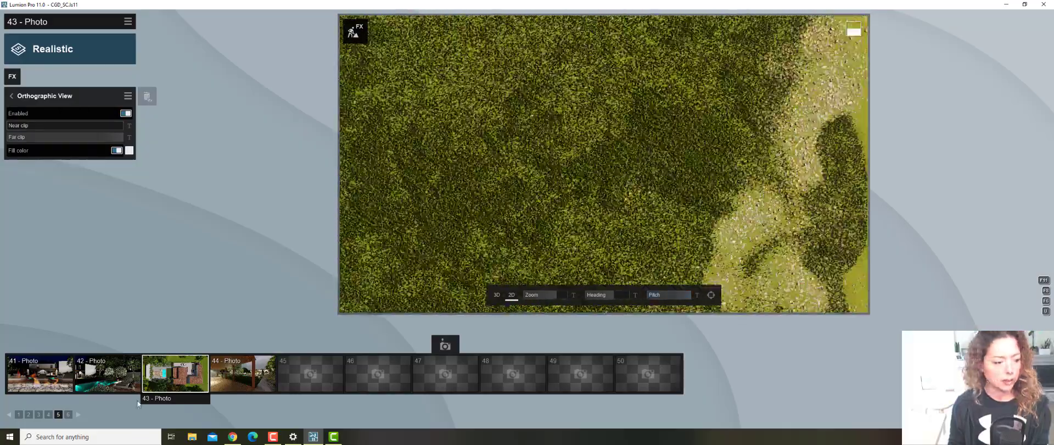
left_click(163, 342)
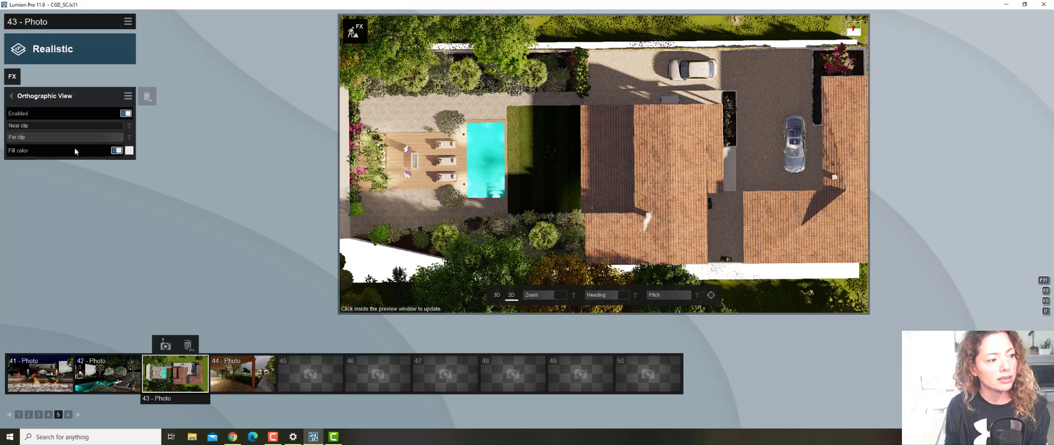
left_click(117, 149)
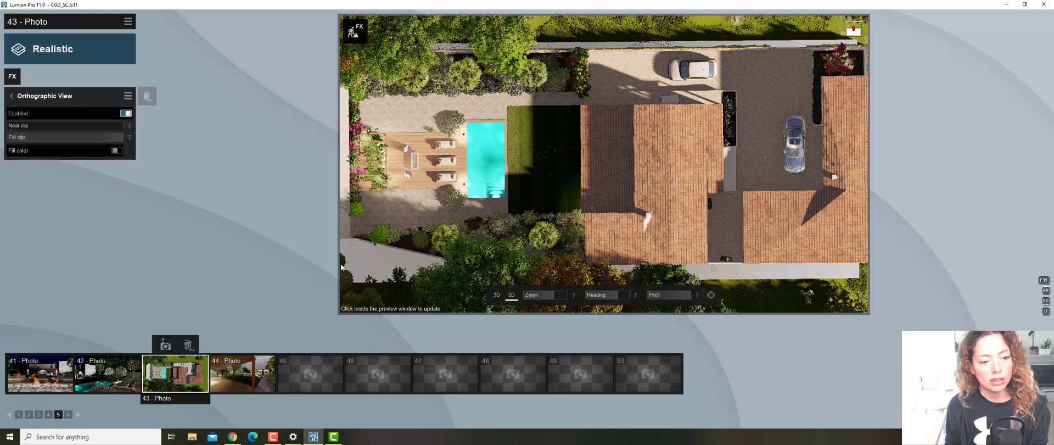
scroll(551, 179, "down", 6)
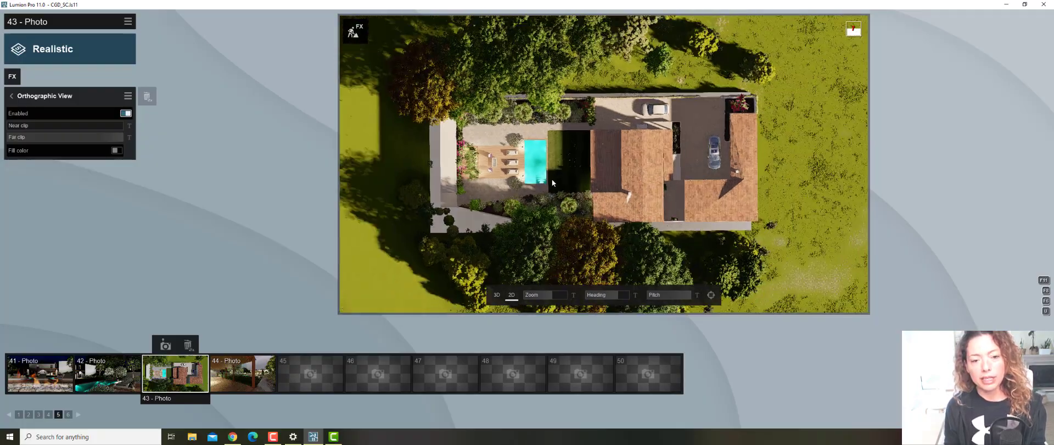
scroll(552, 179, "up", 2)
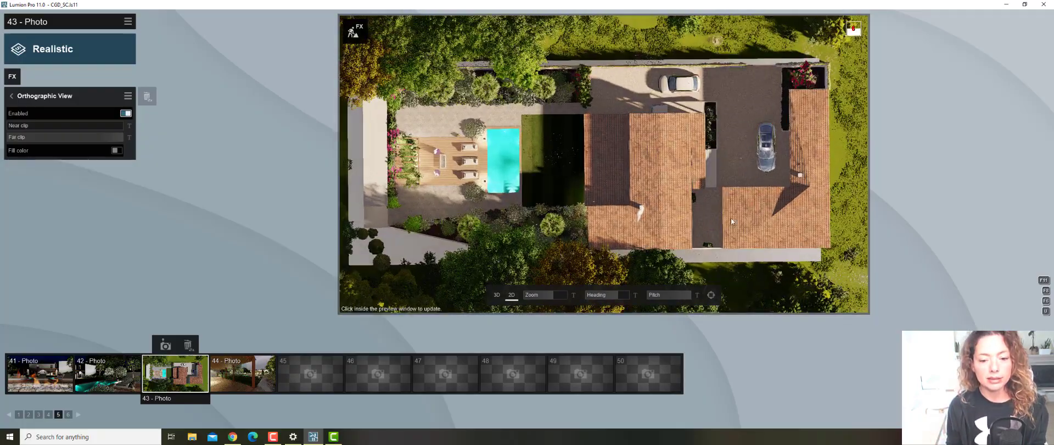
Try rotated and tilted orthographic views of the house and surrounding trees, and bring the camera back to straight down
left_click(552, 179)
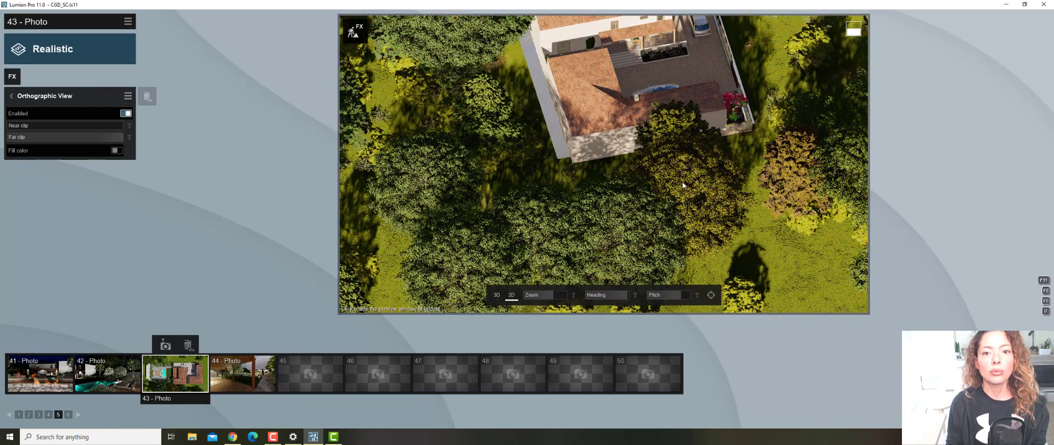
scroll(592, 141, "down", 6)
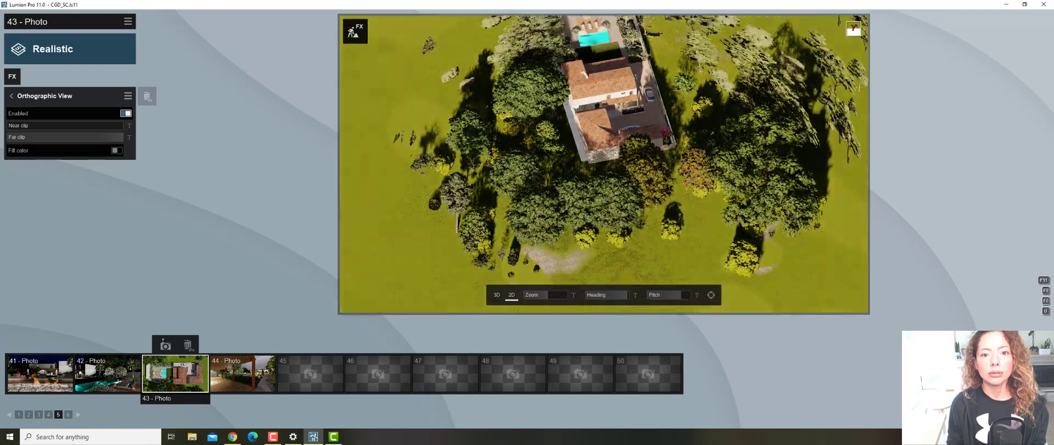
right_click_drag(604, 164, 604, 164)
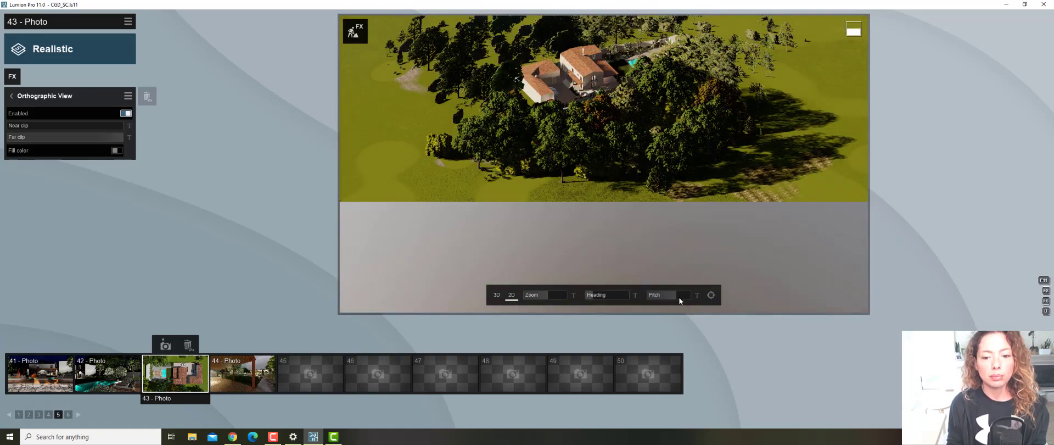
left_click(711, 295)
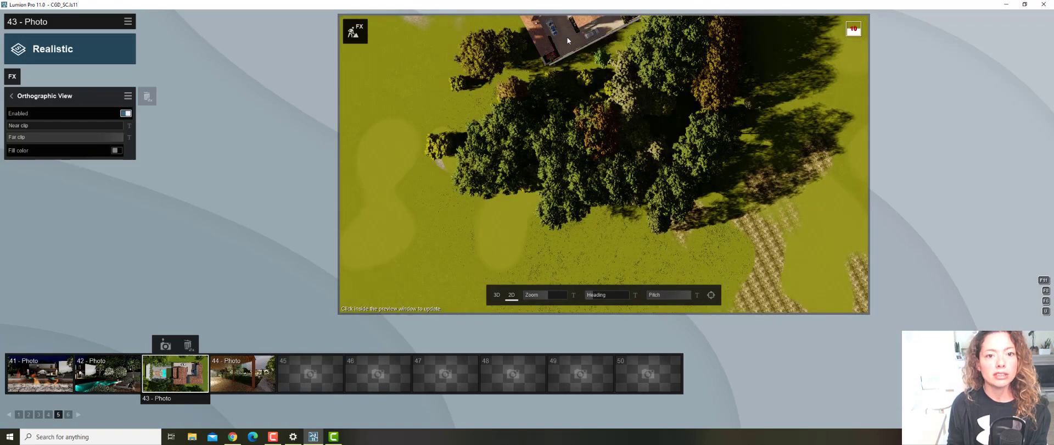
left_click(568, 41)
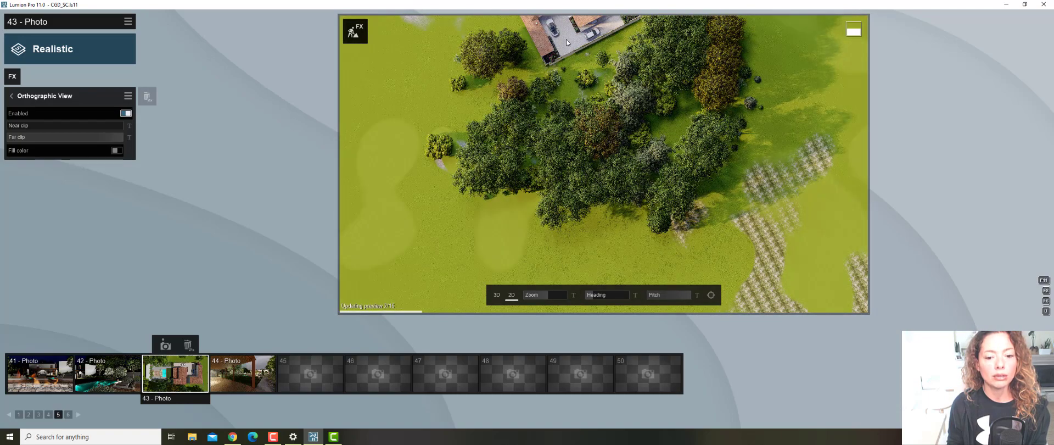
Line the top view up with the house so the pool sits below the roofs, and frame it closely
scroll(569, 114, "up", 2)
scroll(604, 164, "down", 2)
right_click_drag(604, 197, 554, 248)
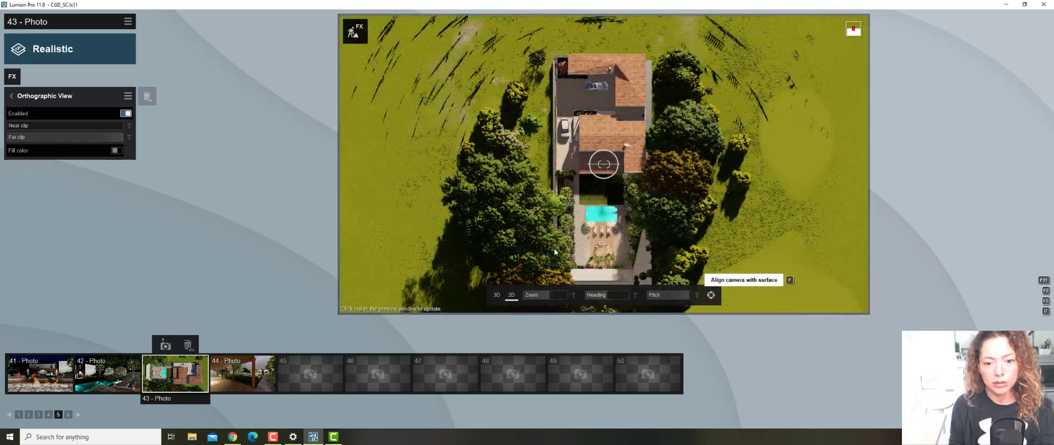
scroll(591, 247, "up", 3)
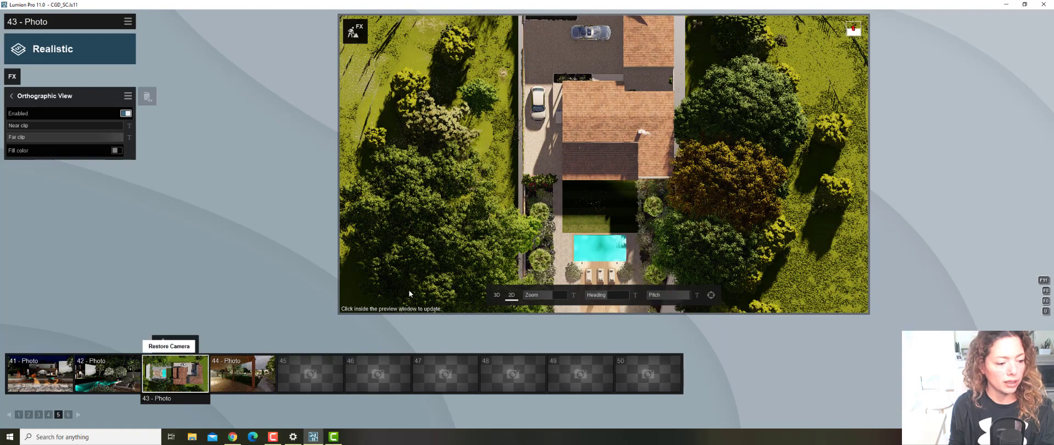
Try the pitch at 0.0° and at the 35.3° isometric angle, and return to the straight-down plan
left_click(678, 297)
left_click(675, 298)
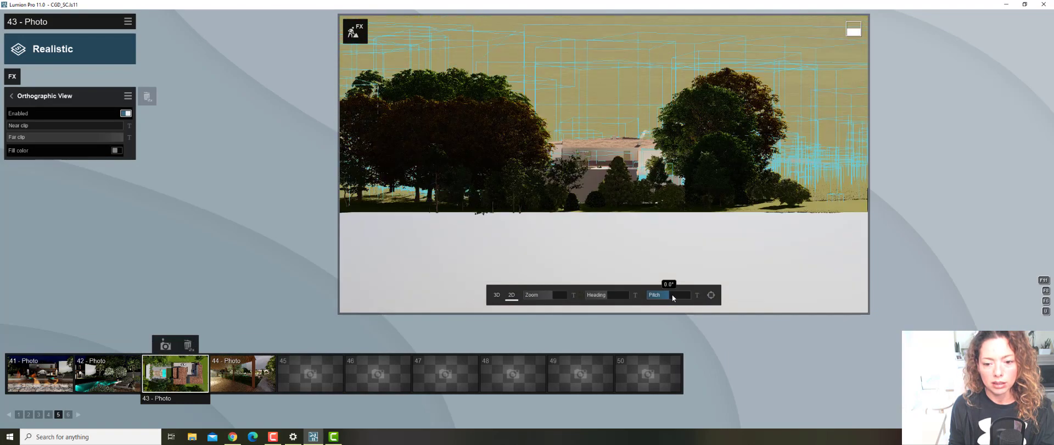
left_click(674, 296)
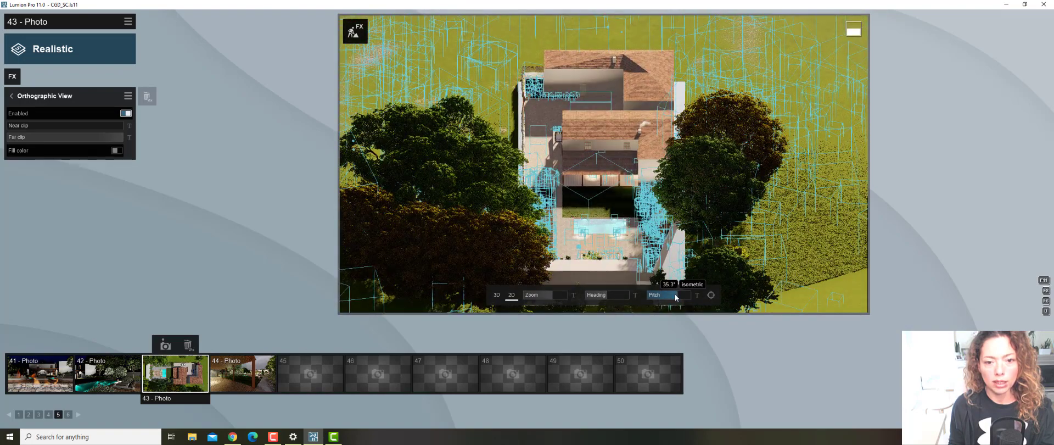
left_click(674, 295)
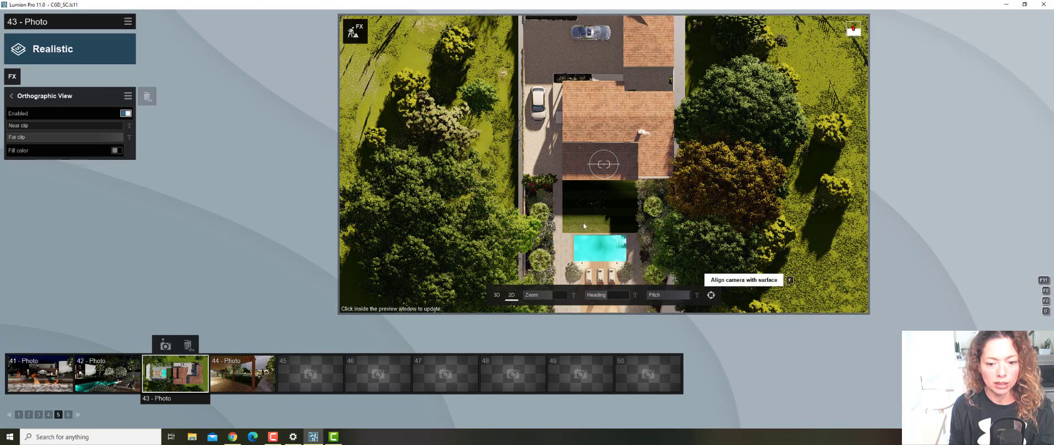
Try a level view at 0.0° pitch and a view of the plot from underneath
left_click(670, 297)
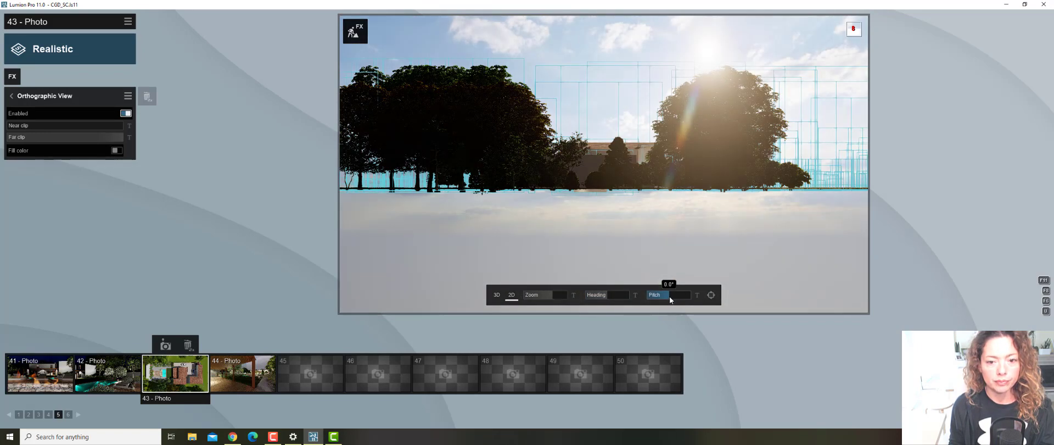
left_click(665, 295)
left_click(665, 295)
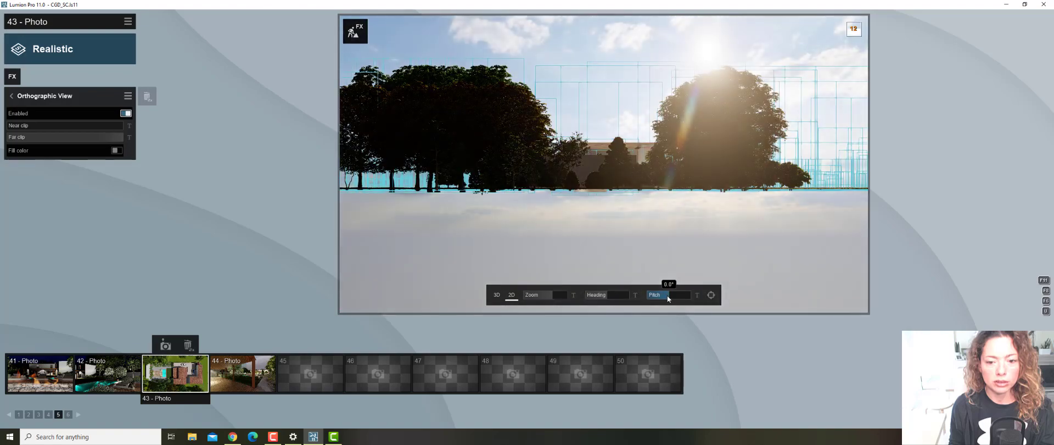
left_click(711, 295)
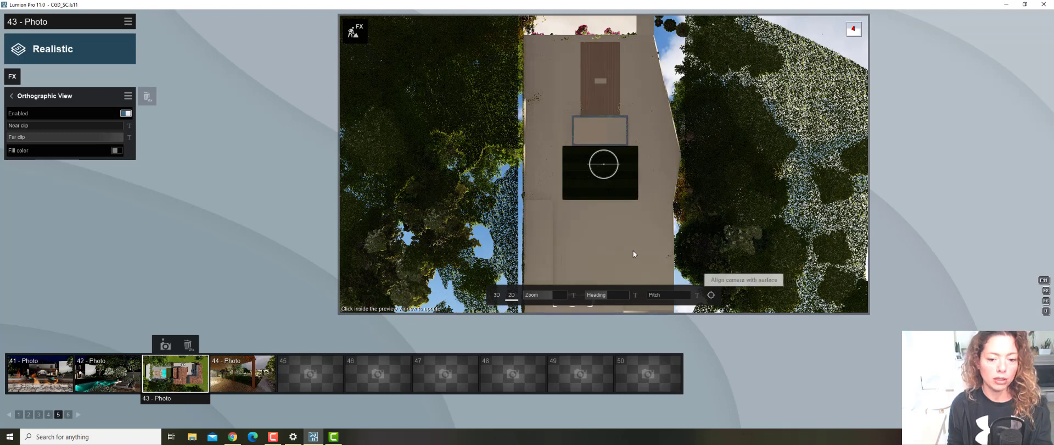
Try the pitch at 0.0° and 18.3°, then align the camera with the ground surface for a top view
left_click(666, 297)
left_click(665, 295)
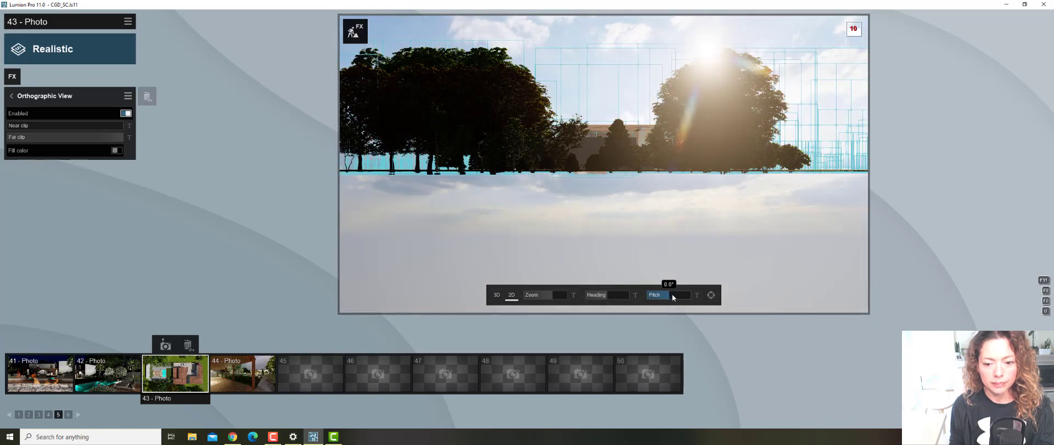
left_click(674, 295)
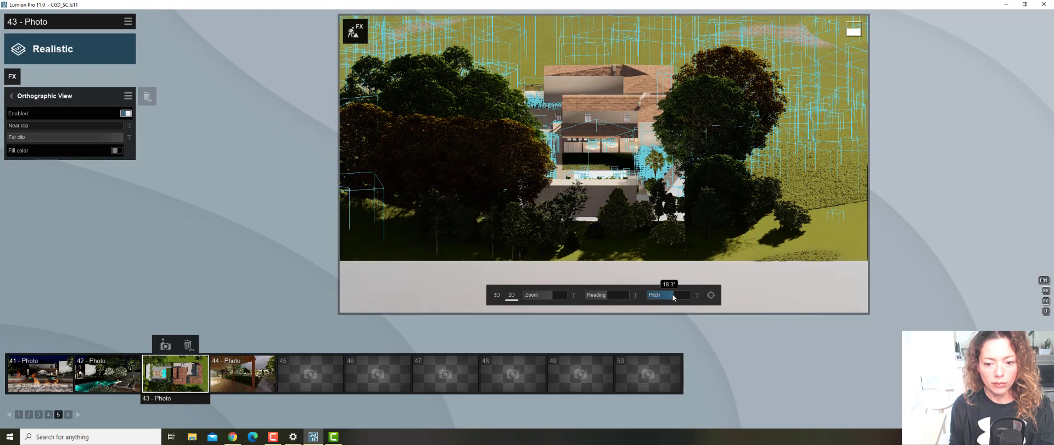
left_click(710, 295)
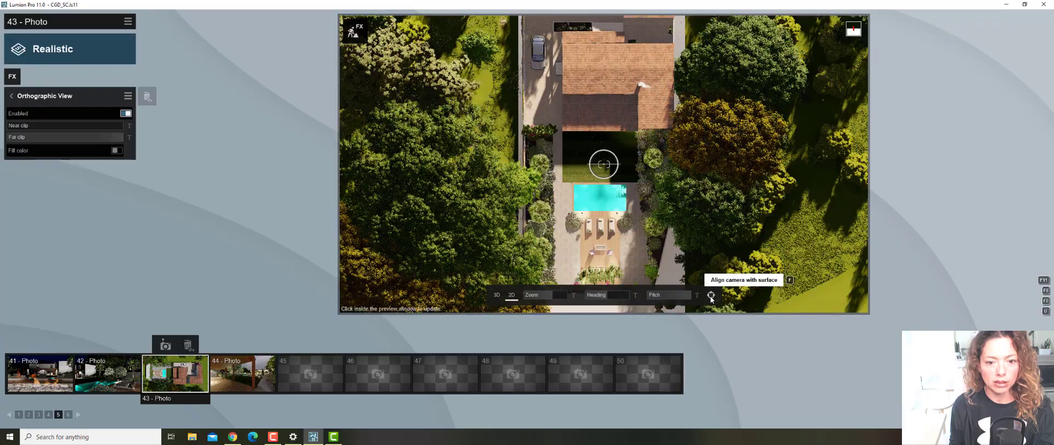
left_click(617, 174)
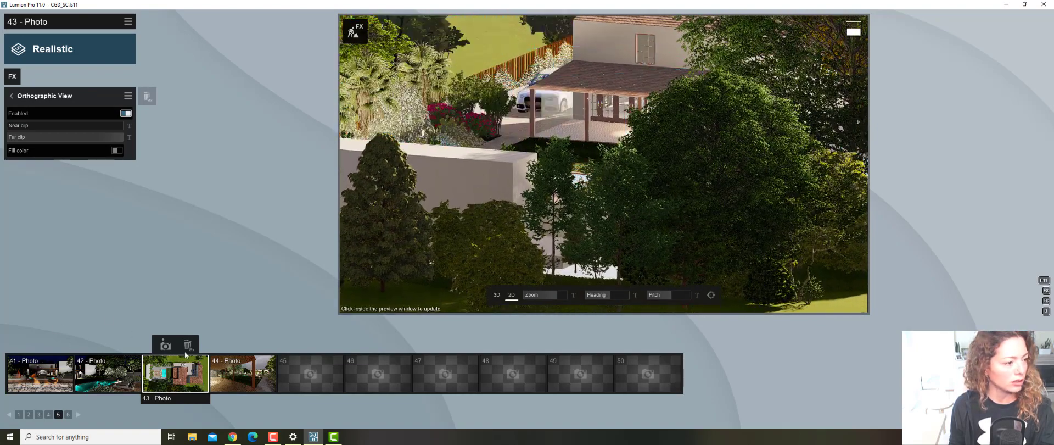
Set the near clip to 32.3 m to cut through the pool in front of the house, and level the pitch into an elevation
left_click_drag(23, 125, 39, 125)
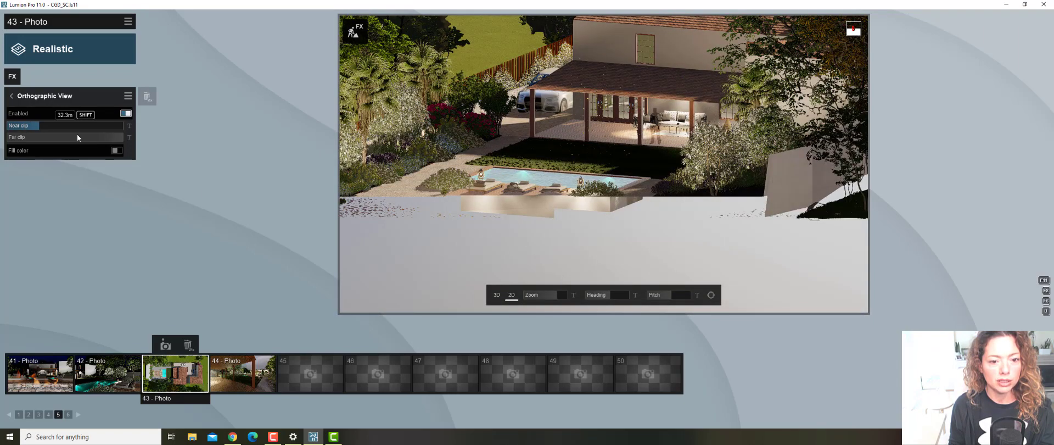
left_click(671, 295)
left_click(594, 201)
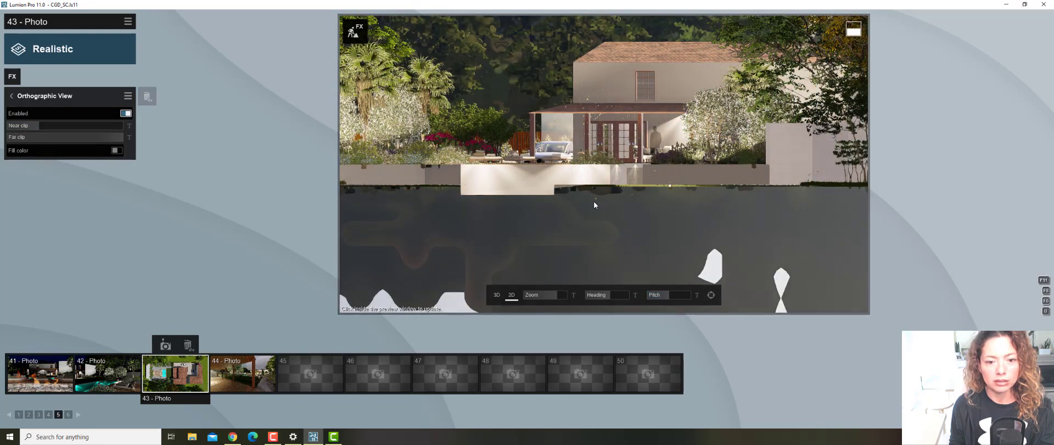
Enable the white fill color and lower the far clip until the woodland behind the house is cut away
left_click(117, 150)
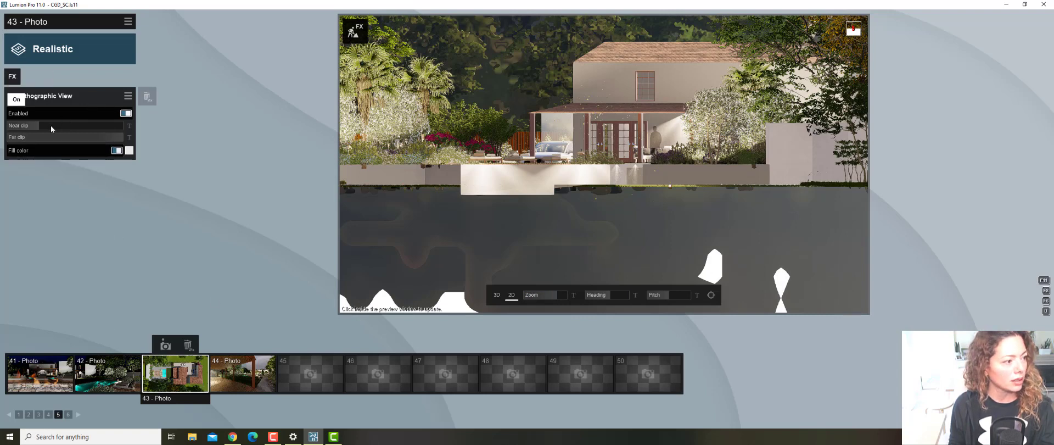
mouse_move(51, 135)
left_mouse_down()
mouse_move(116, 139)
mouse_move(51, 137)
left_mouse_up()
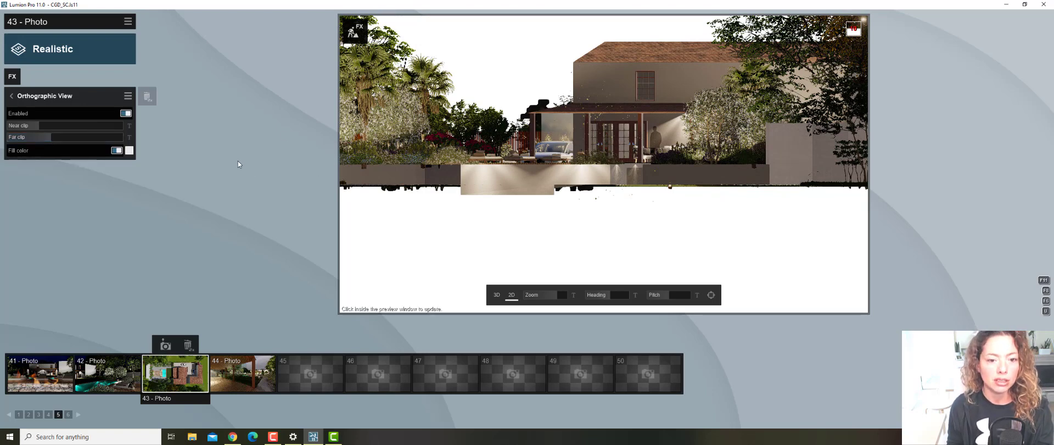